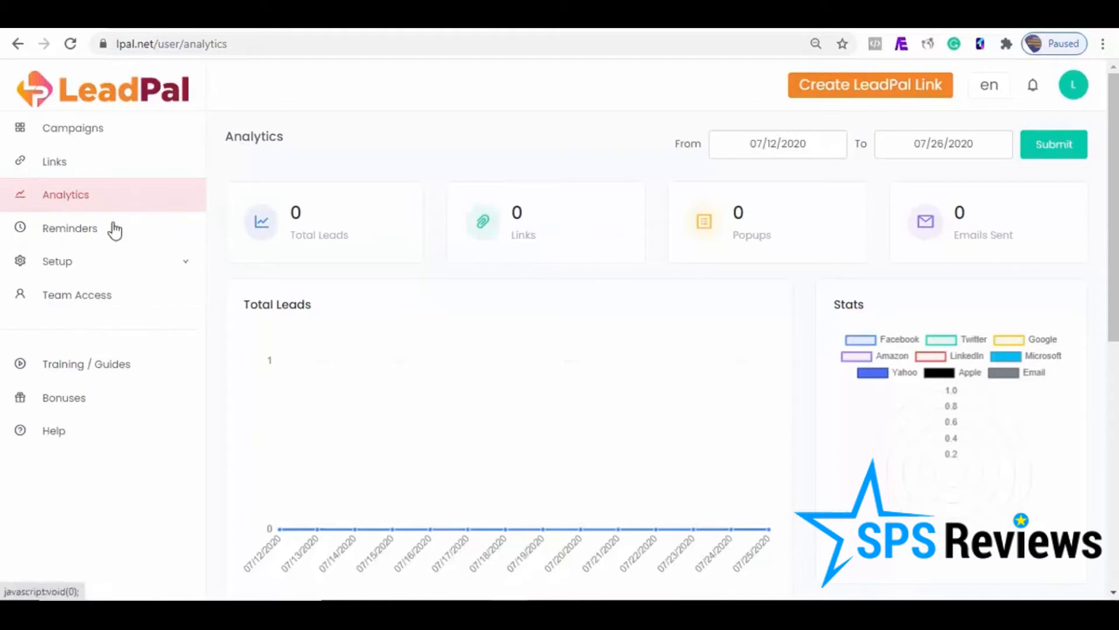
Step: Look at the Reminders page and its domain selection options
{"action": "left_click", "coordinate": [86, 236]}
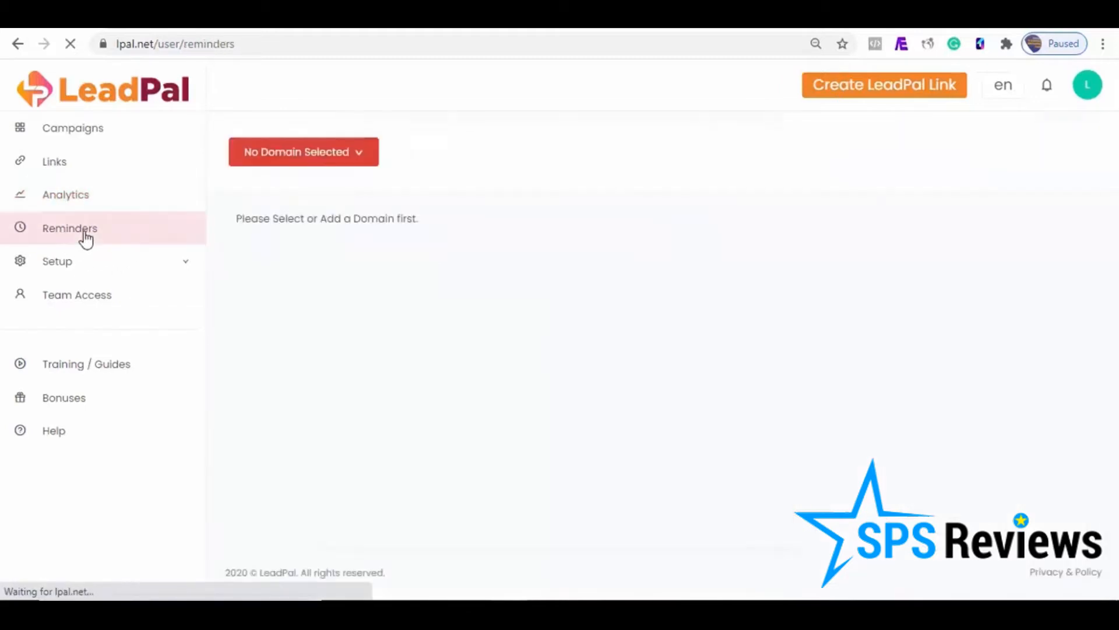
{"action": "left_click", "coordinate": [356, 156]}
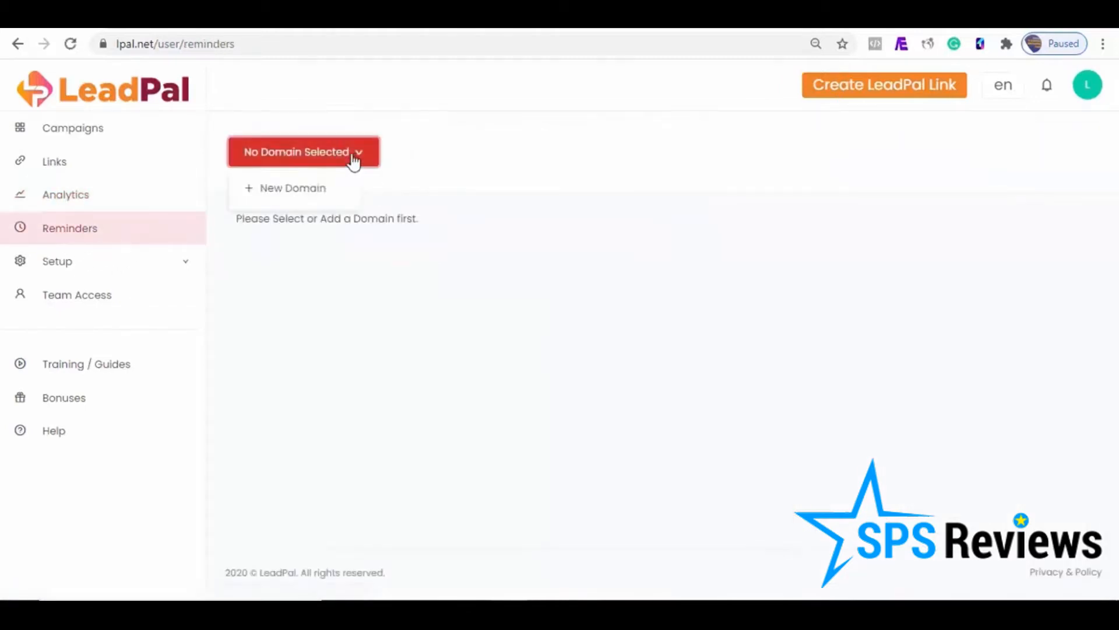
{"action": "left_click", "coordinate": [283, 228]}
Step: Start a new integration in the setup section and set its type to AWeber
{"action": "left_click", "coordinate": [189, 270]}
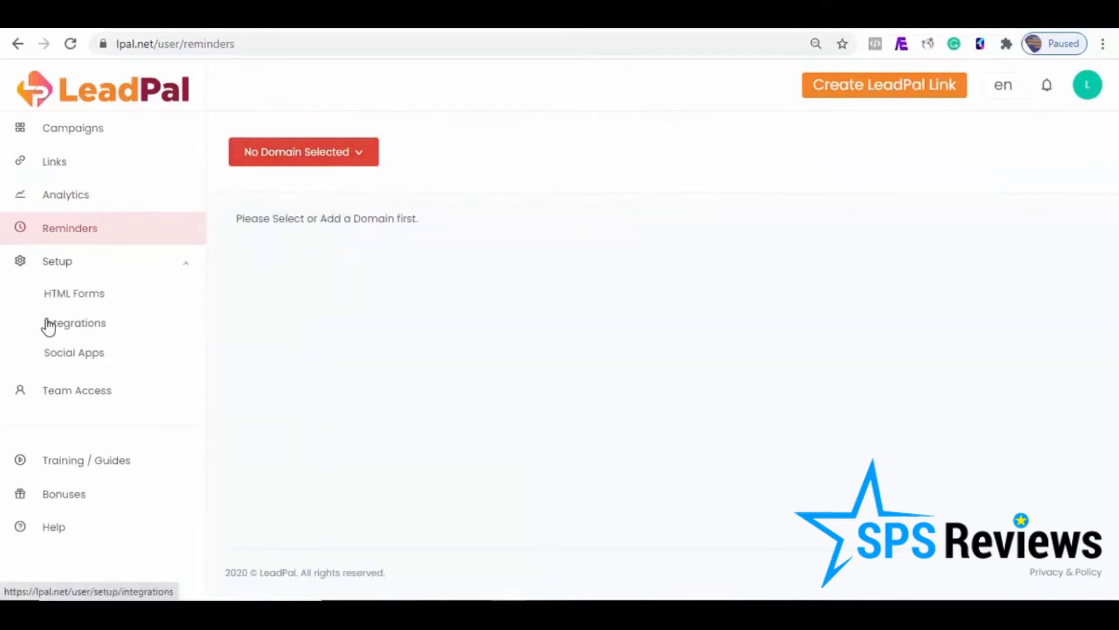
{"action": "left_click", "coordinate": [67, 327]}
{"action": "left_click", "coordinate": [530, 204]}
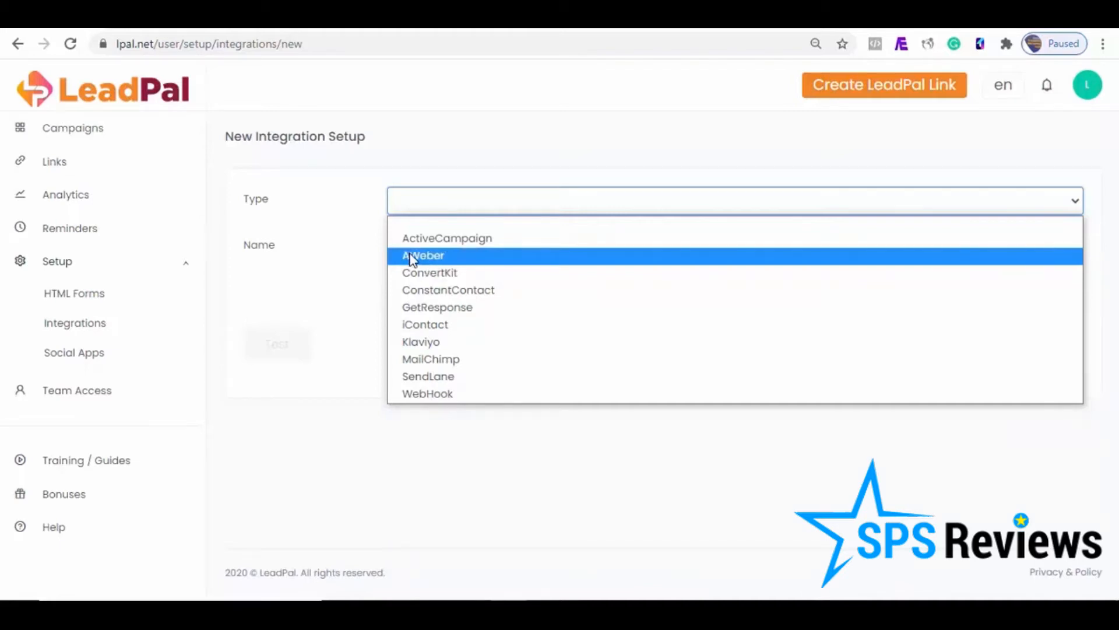
{"action": "left_click", "coordinate": [425, 255]}
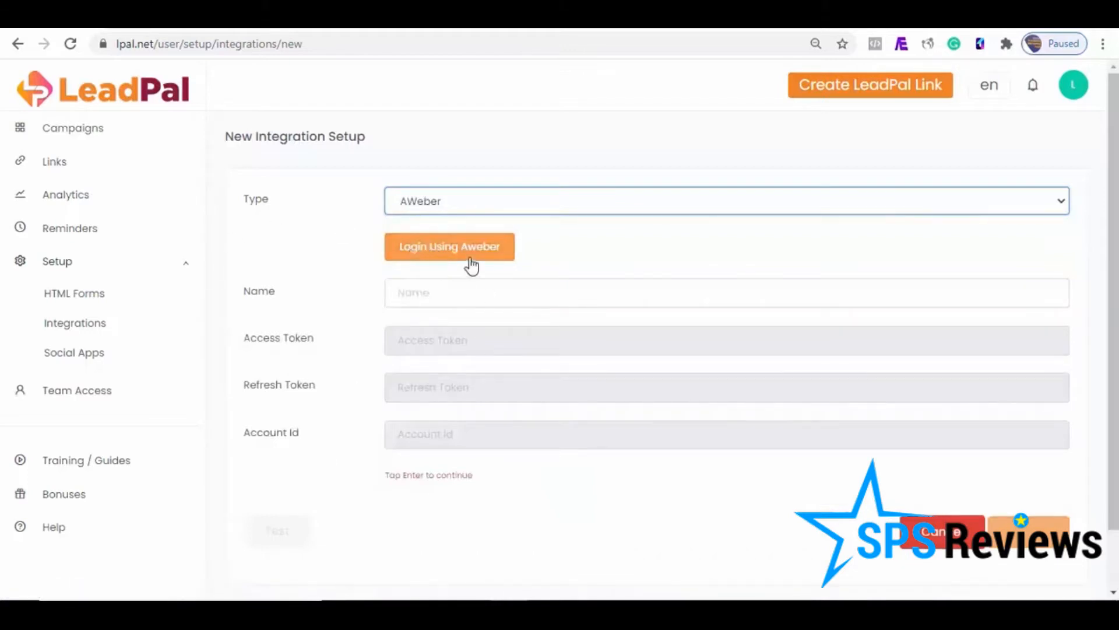
Step: Log in to AWeber with the prefilled credentials to authorize the leadpal integration
{"action": "left_click", "coordinate": [448, 256]}
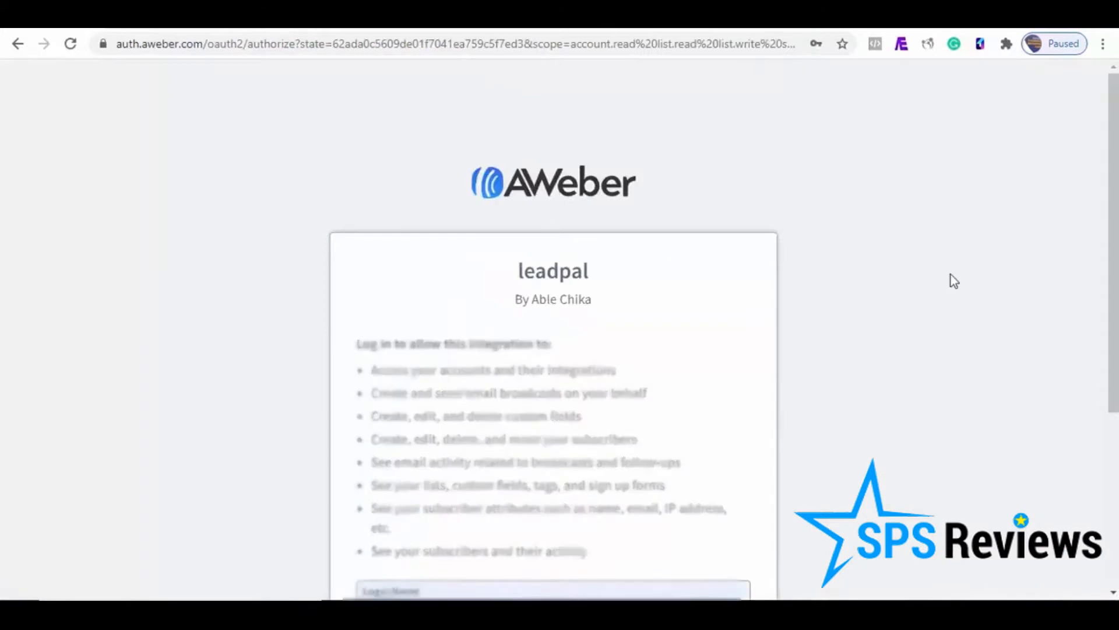
{"action": "scroll", "coordinate": [1076, 290], "scroll_direction": "down", "scroll_amount": 2}
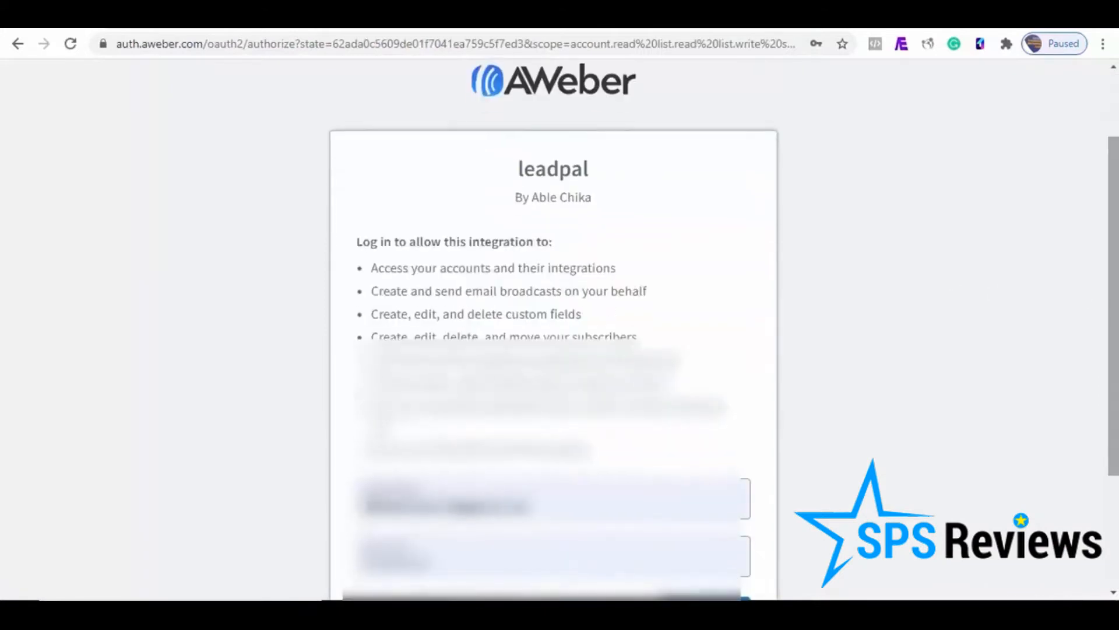
{"action": "scroll", "coordinate": [764, 544], "scroll_direction": "down", "scroll_amount": 2}
{"action": "left_click", "coordinate": [708, 516]}
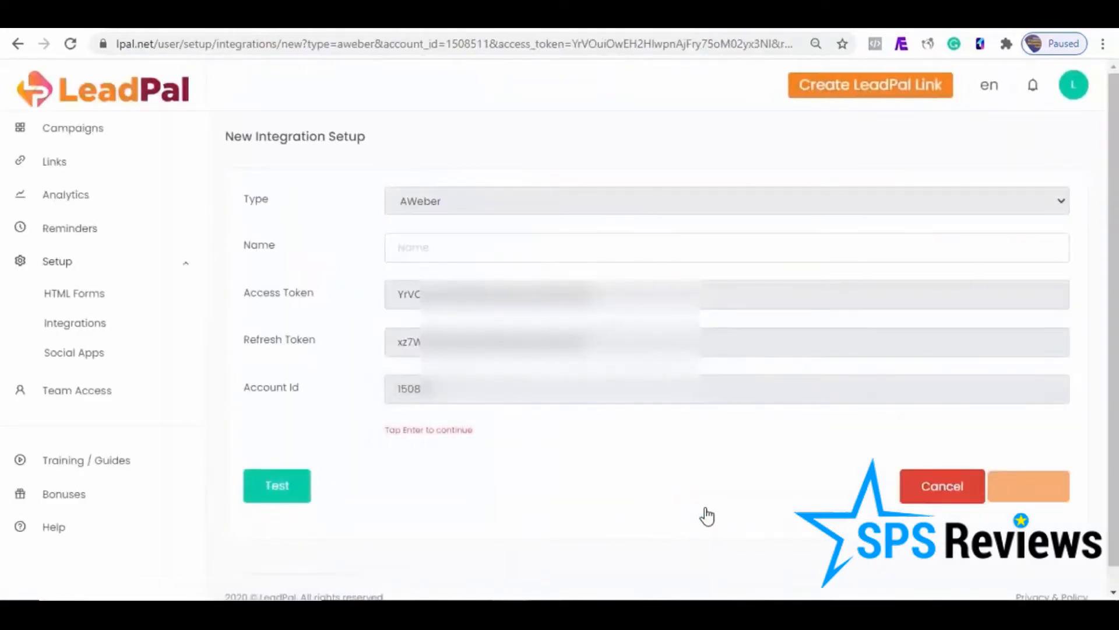
Step: Test the connection of the new AWeber integration
{"action": "left_click", "coordinate": [534, 241]}
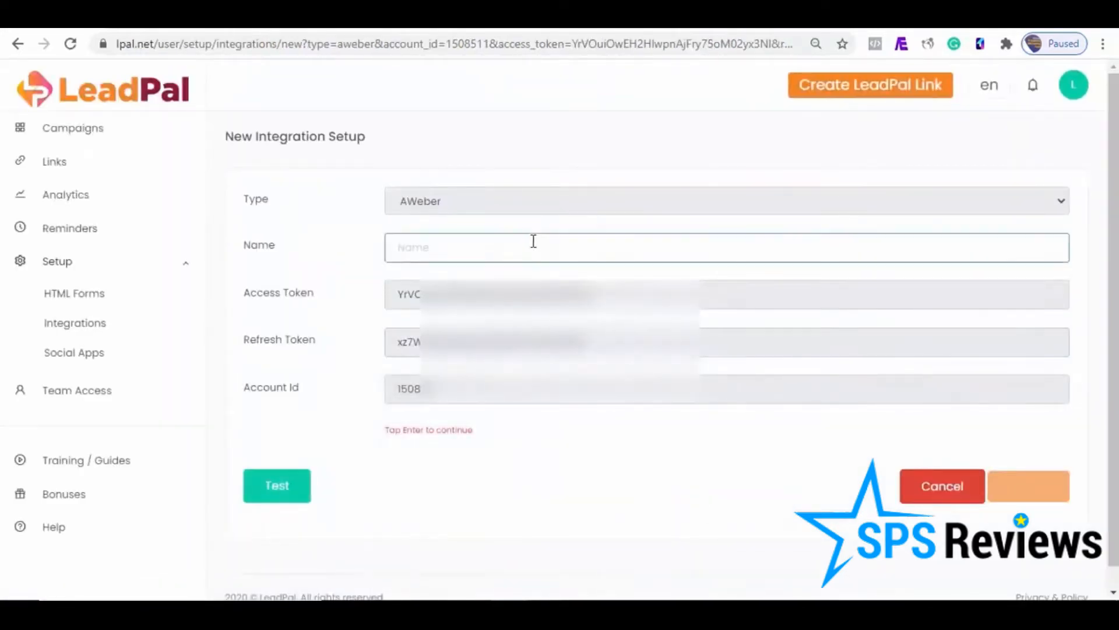
{"action": "left_click", "coordinate": [292, 492]}
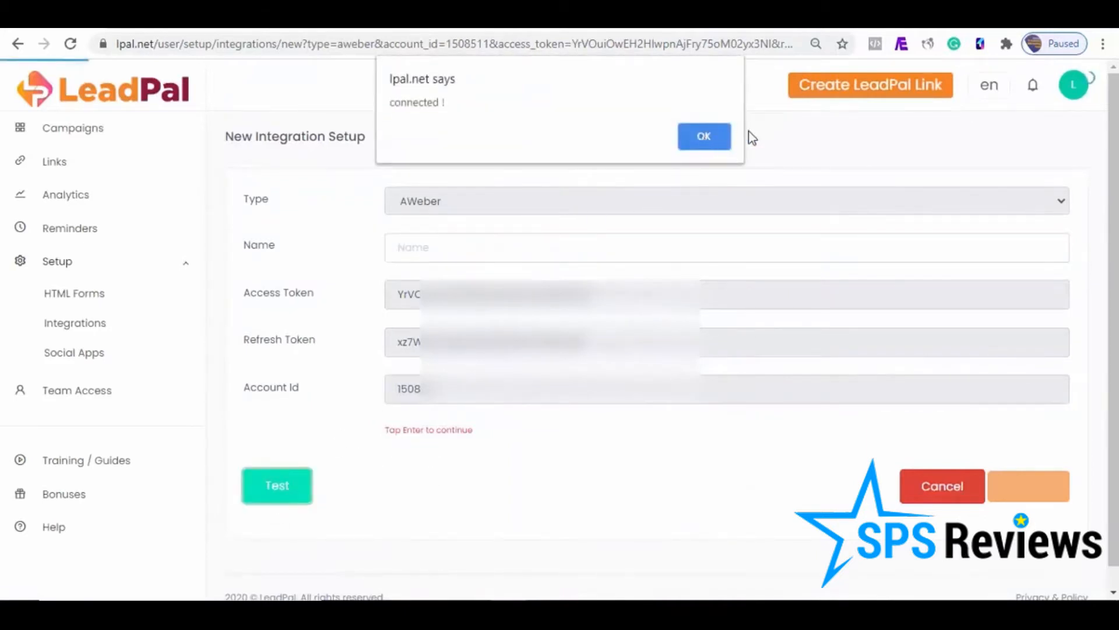
{"action": "left_click", "coordinate": [704, 138]}
{"action": "left_click", "coordinate": [968, 355]}
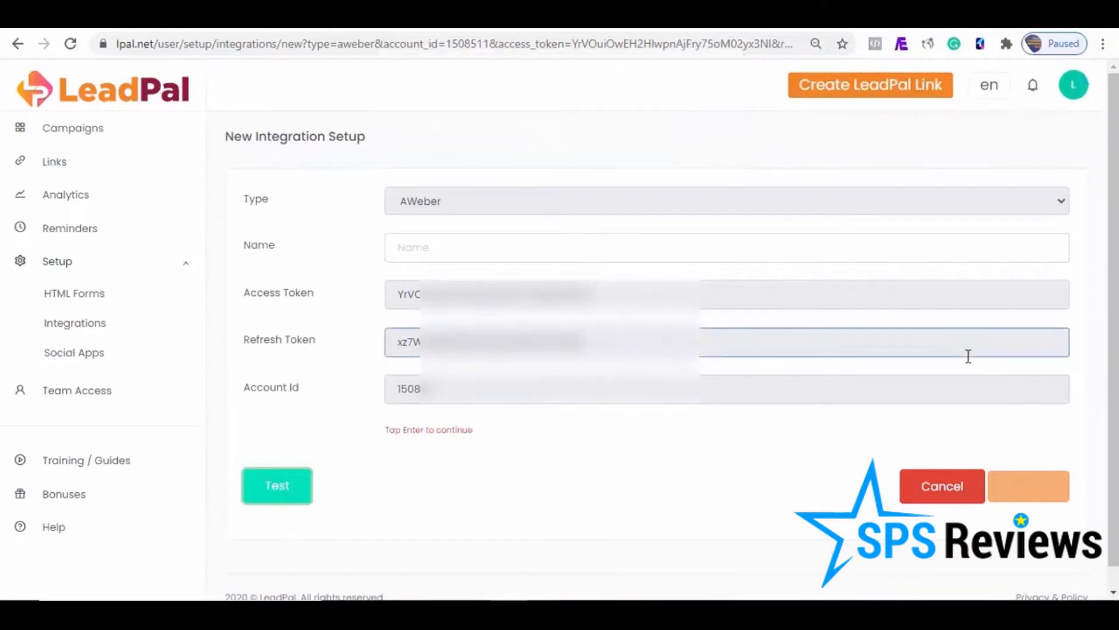
Step: Name the integration Aweber and create it
{"action": "left_click", "coordinate": [471, 255]}
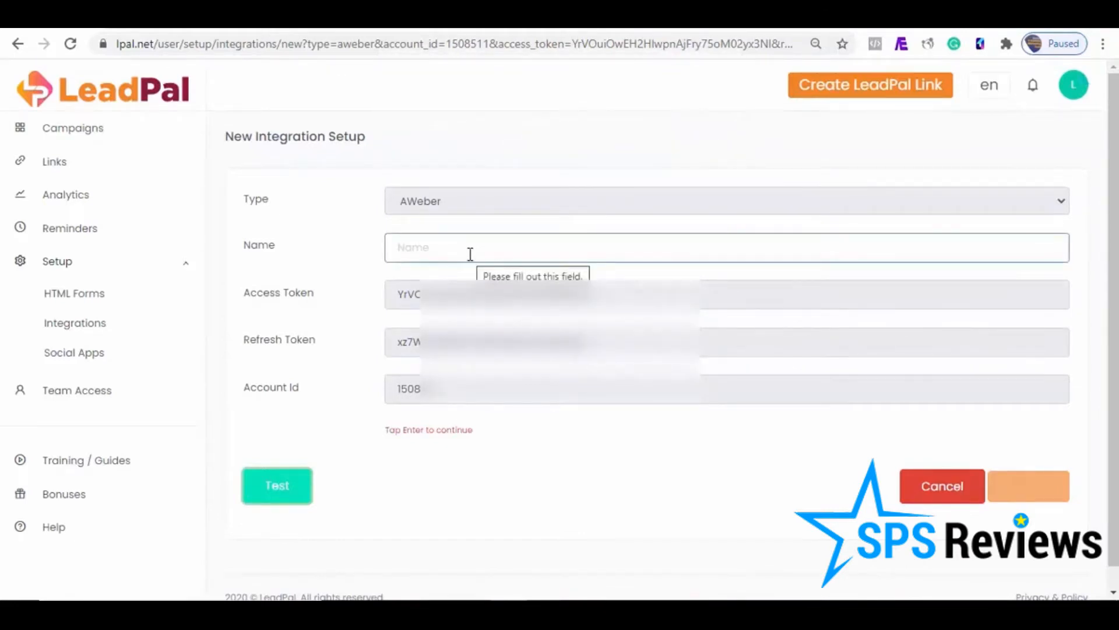
{"action": "type", "text": "Aweber"}
{"action": "left_click", "coordinate": [318, 234]}
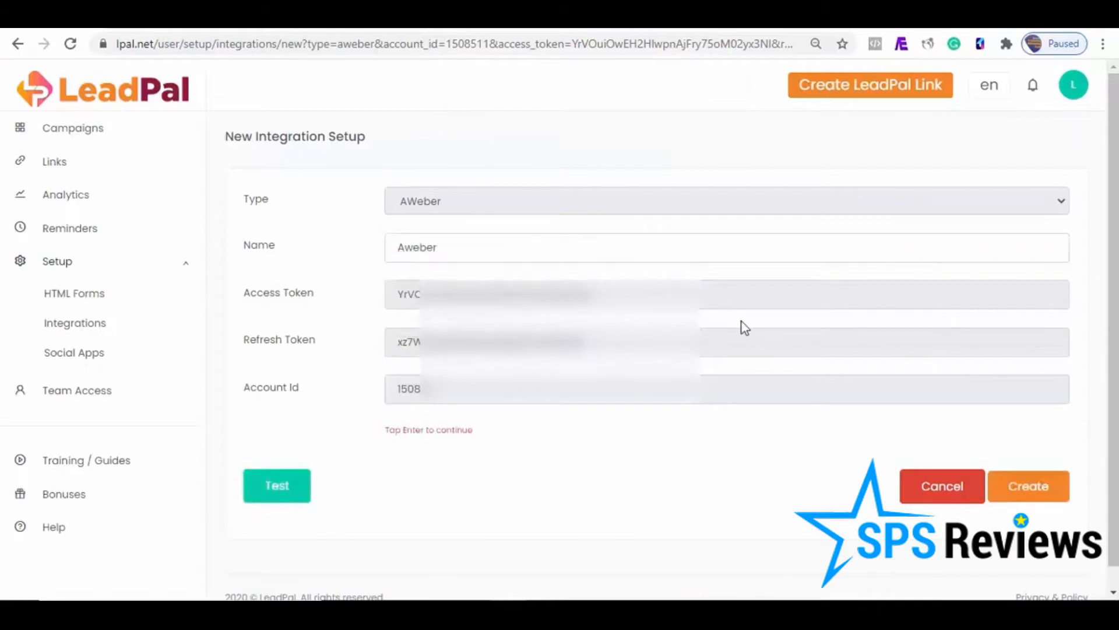
{"action": "left_click", "coordinate": [1029, 486]}
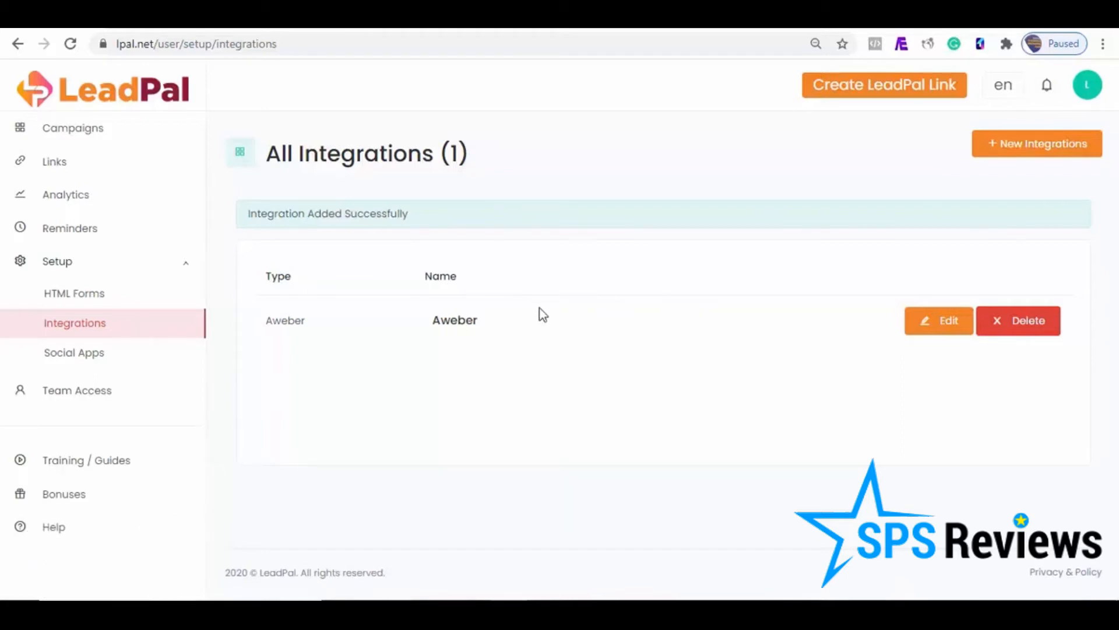
Step: Look through the campaigns list, the integrations list and the new HTML form setup
{"action": "left_click", "coordinate": [81, 134]}
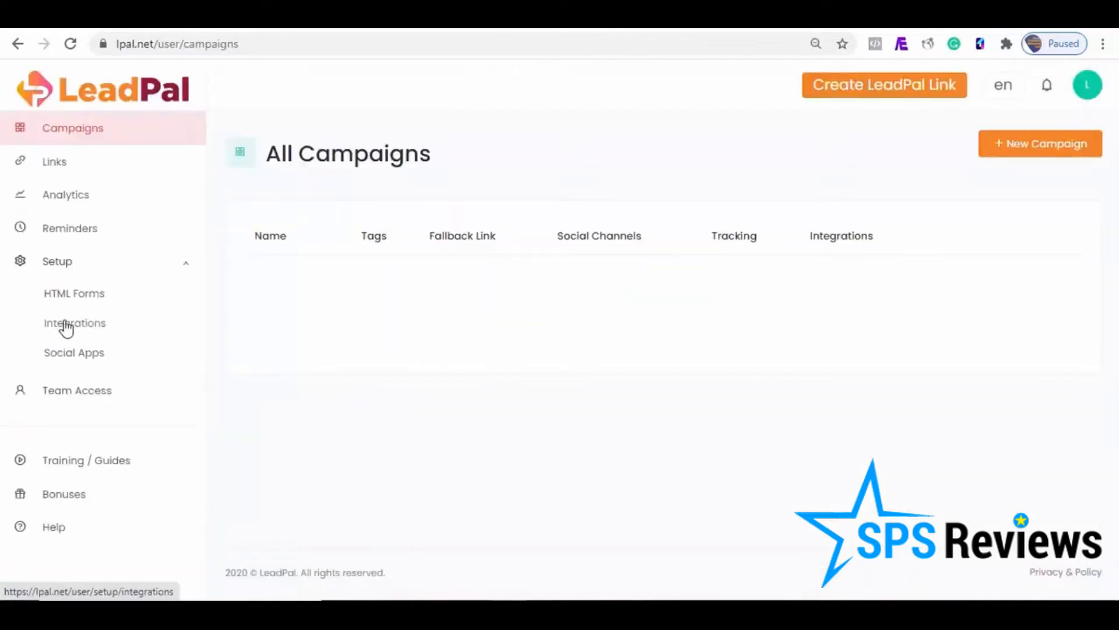
{"action": "left_click", "coordinate": [66, 325]}
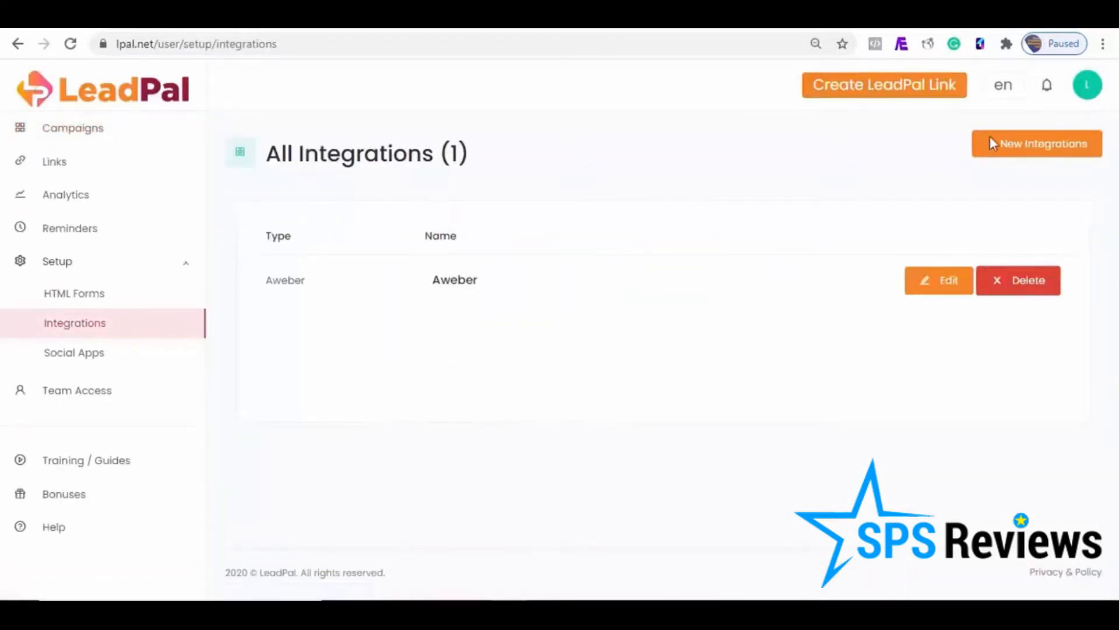
{"action": "left_click", "coordinate": [80, 302]}
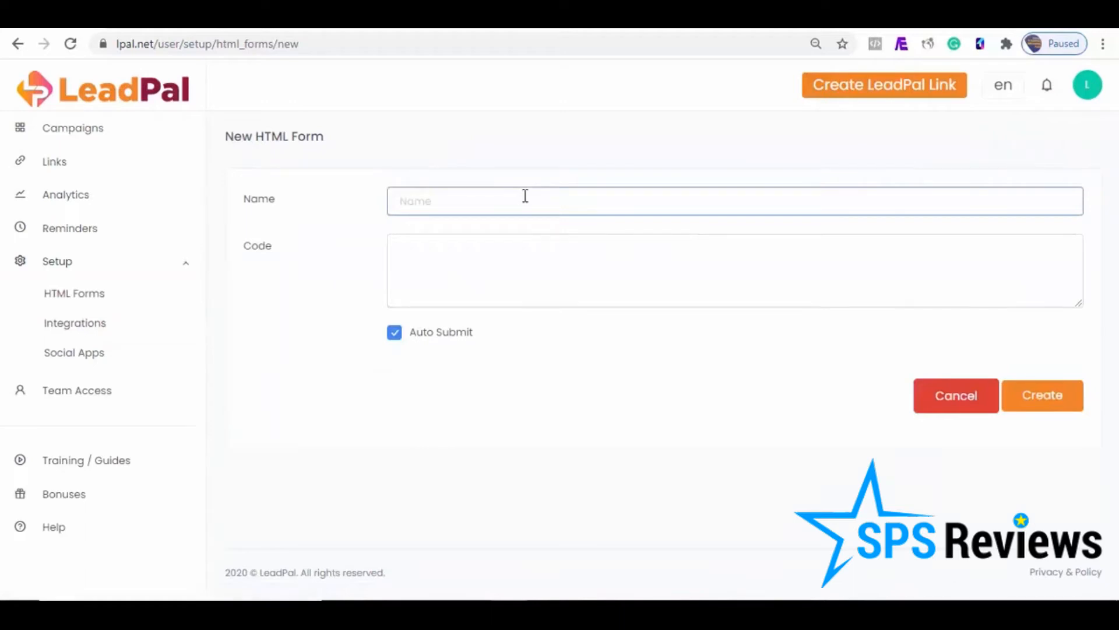
{"action": "left_click", "coordinate": [489, 241]}
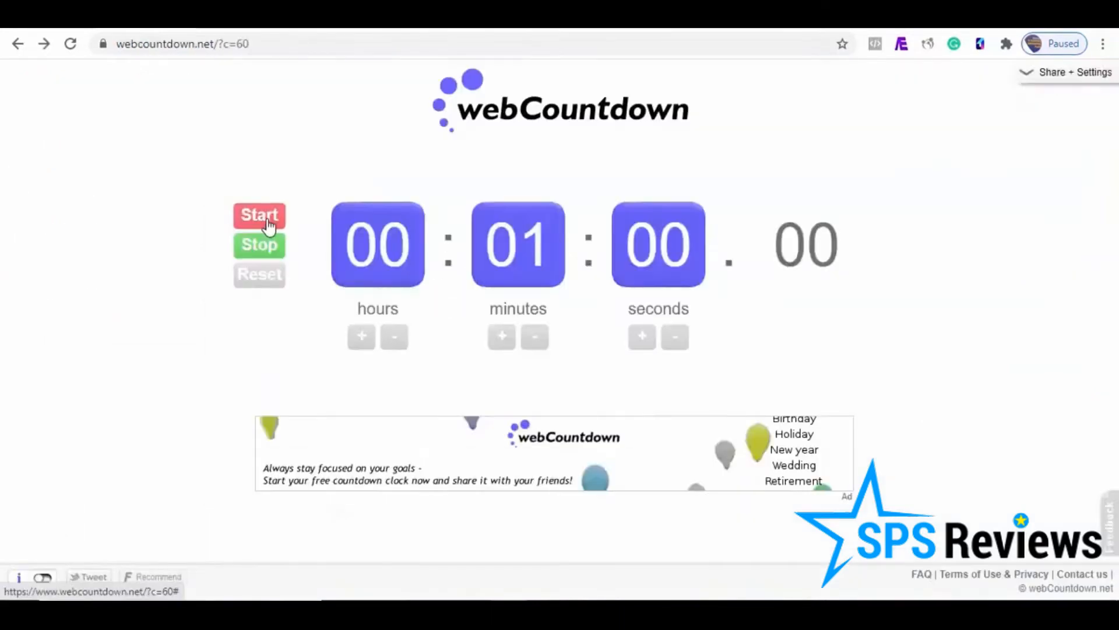
Step: Switch to webCountdown and start the one-minute countdown
{"action": "left_click", "coordinate": [264, 217]}
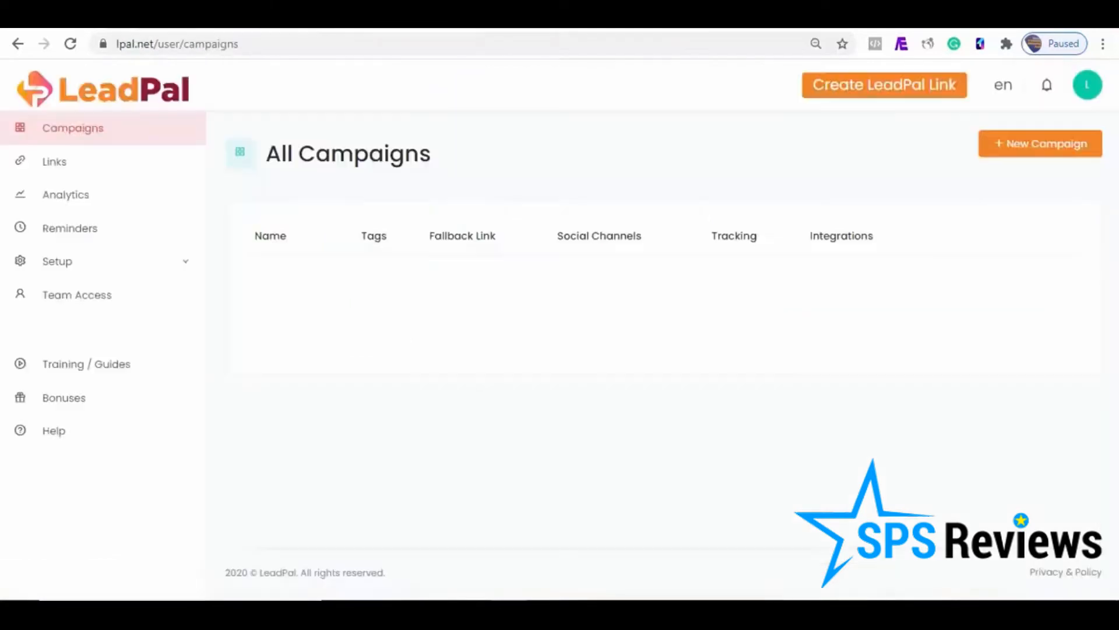
{"action": "left_click", "coordinate": [1065, 144]}
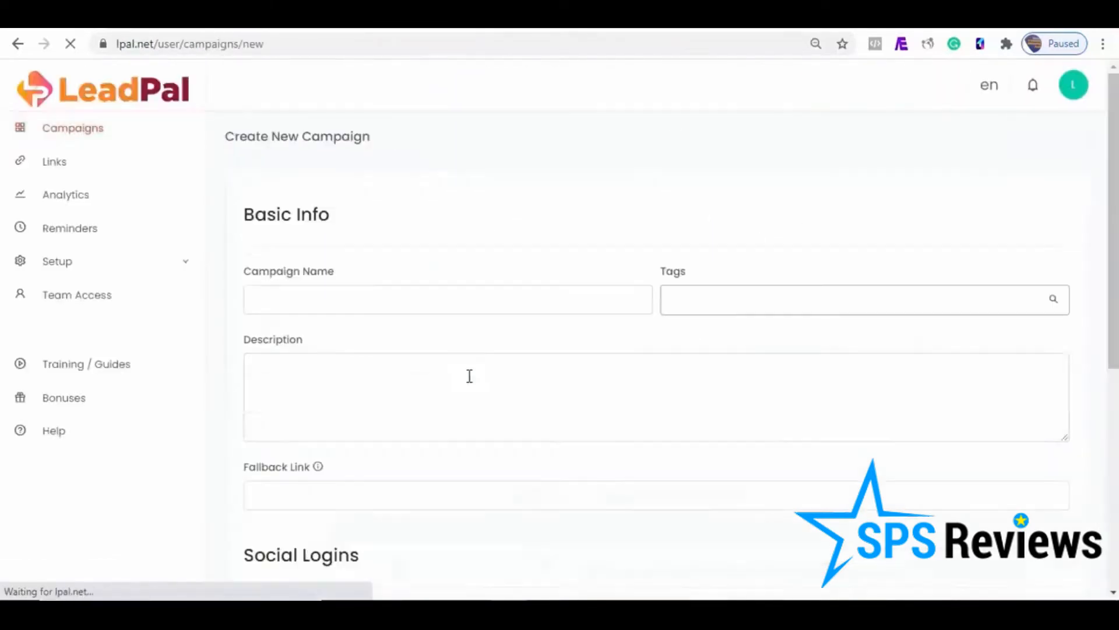
{"action": "left_click", "coordinate": [362, 305]}
{"action": "left_click", "coordinate": [348, 343]}
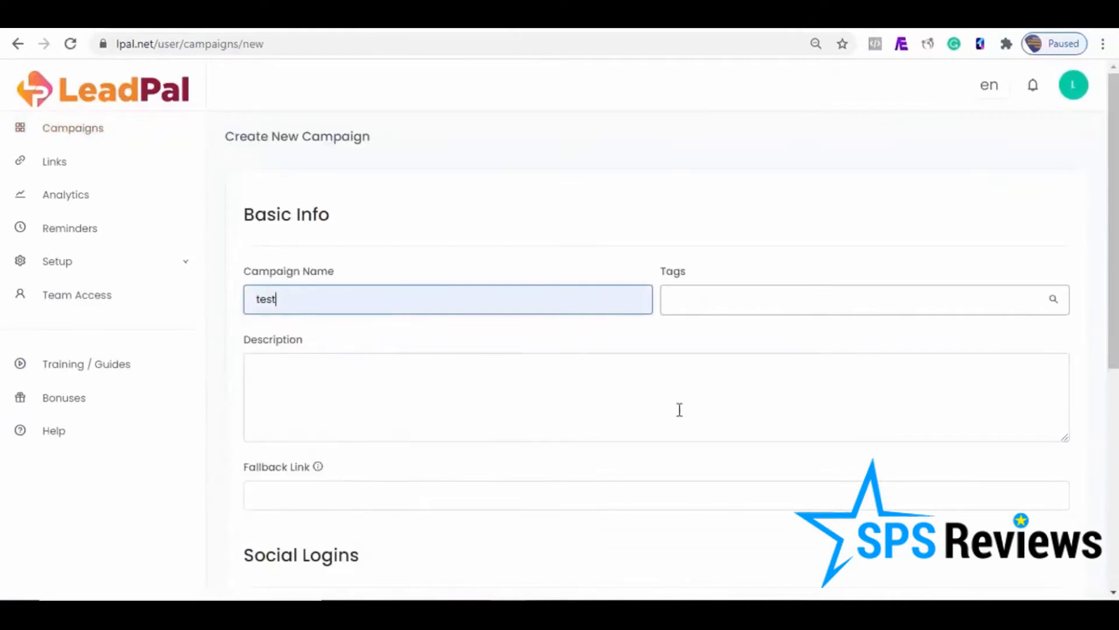
{"action": "scroll", "coordinate": [564, 474], "scroll_direction": "down", "scroll_amount": 2}
{"action": "left_click", "coordinate": [349, 365]}
{"action": "left_click", "coordinate": [318, 415]}
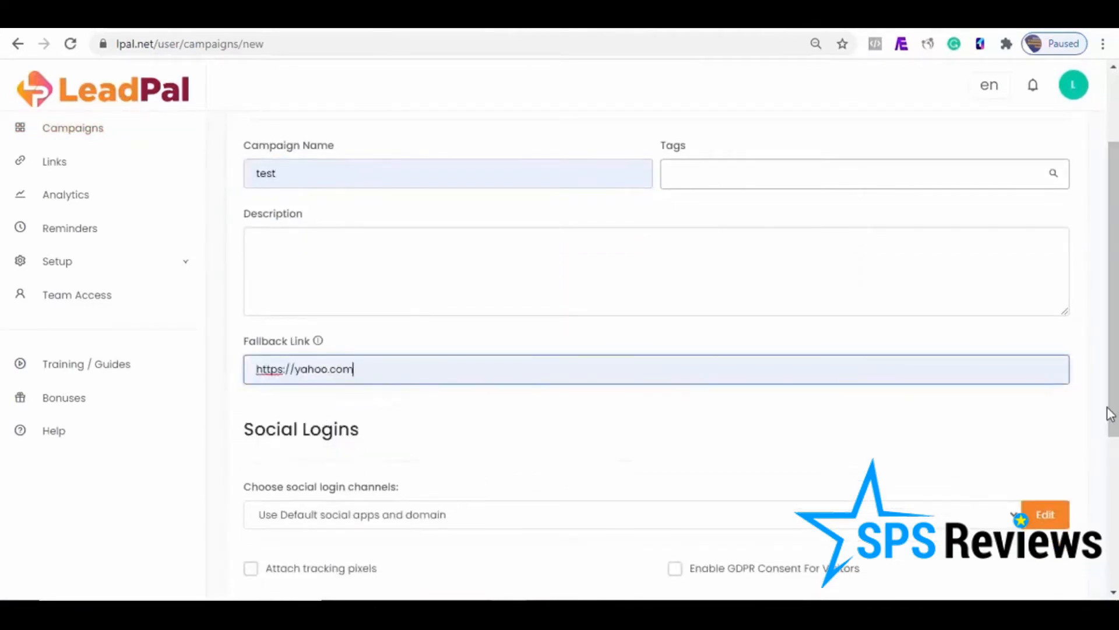
Step: Edit the default social login channels, giving the Twitter, Facebook, Google and LinkedIn buttons the text "Continue With" plus their network name
{"action": "scroll", "coordinate": [1086, 460], "scroll_direction": "down", "scroll_amount": 1}
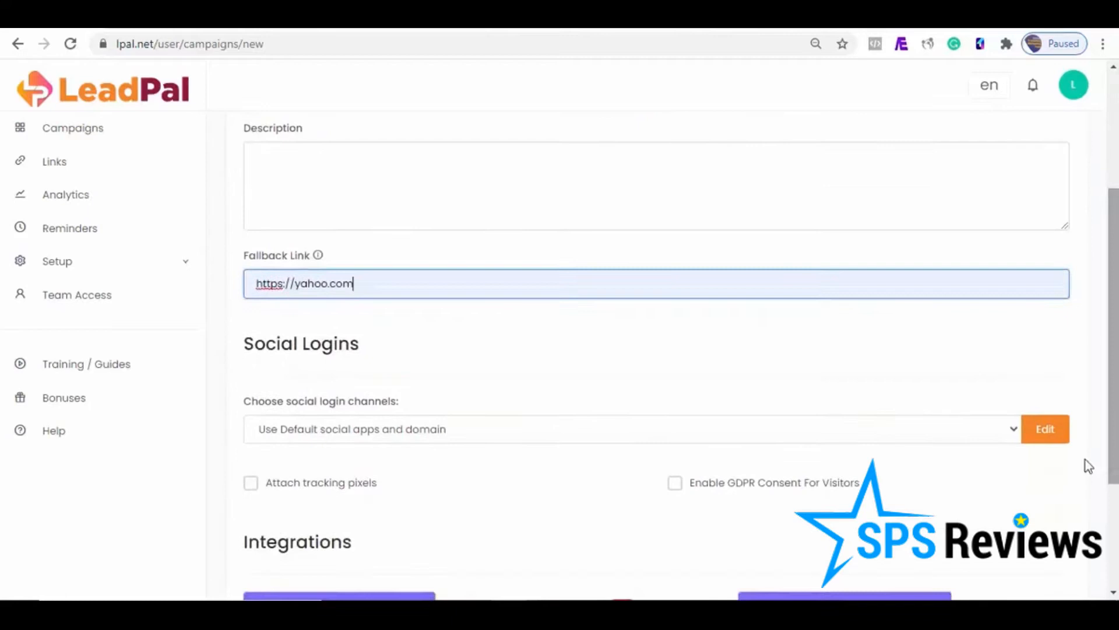
{"action": "left_click", "coordinate": [1047, 438]}
{"action": "left_click", "coordinate": [581, 205]}
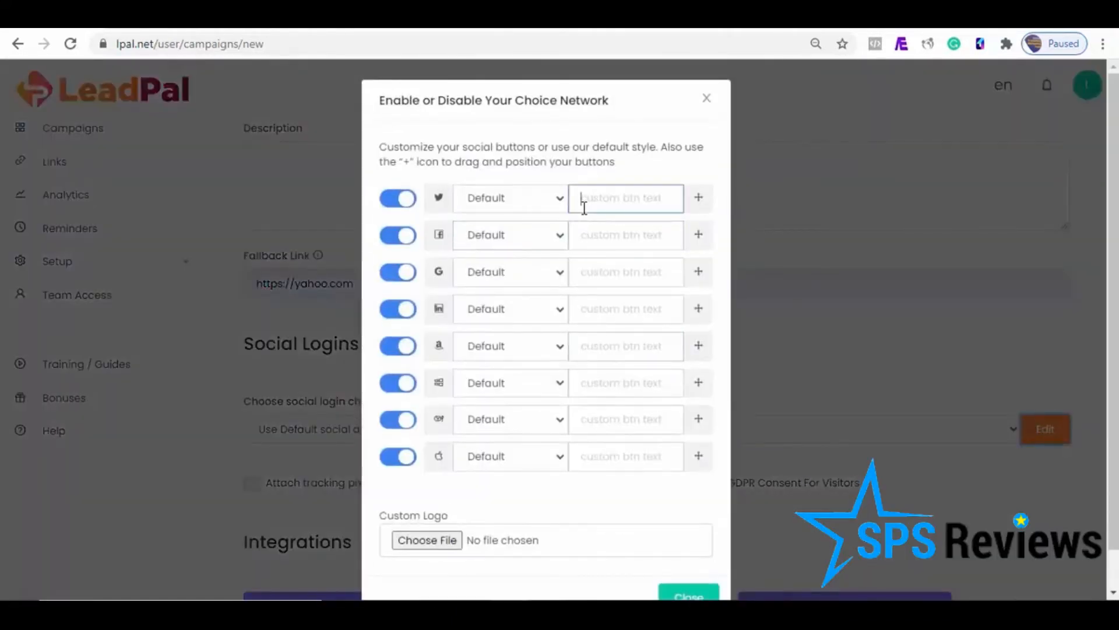
{"action": "left_click", "coordinate": [600, 243]}
{"action": "left_click", "coordinate": [595, 240]}
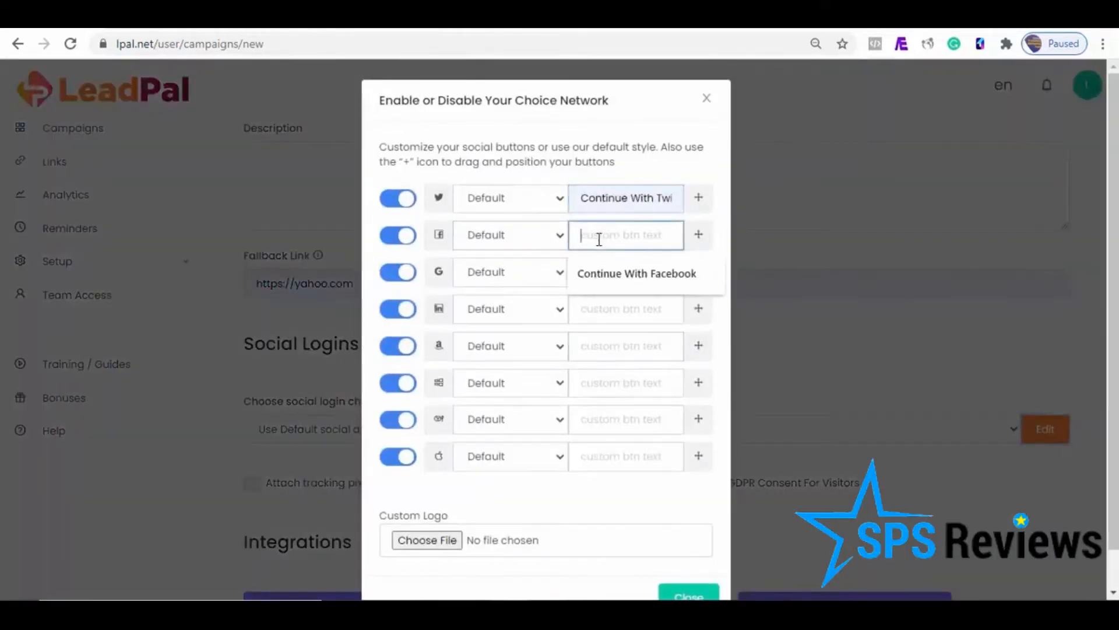
{"action": "left_click", "coordinate": [611, 276]}
{"action": "left_click", "coordinate": [612, 282]}
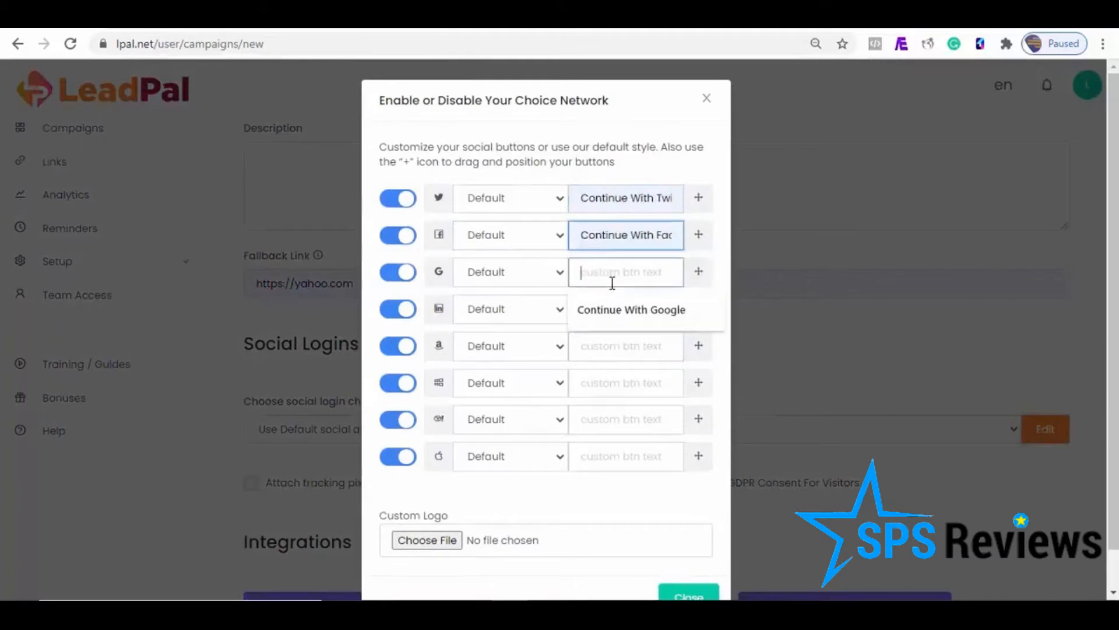
{"action": "left_click", "coordinate": [607, 318]}
{"action": "left_click", "coordinate": [600, 316]}
{"action": "left_click", "coordinate": [607, 346]}
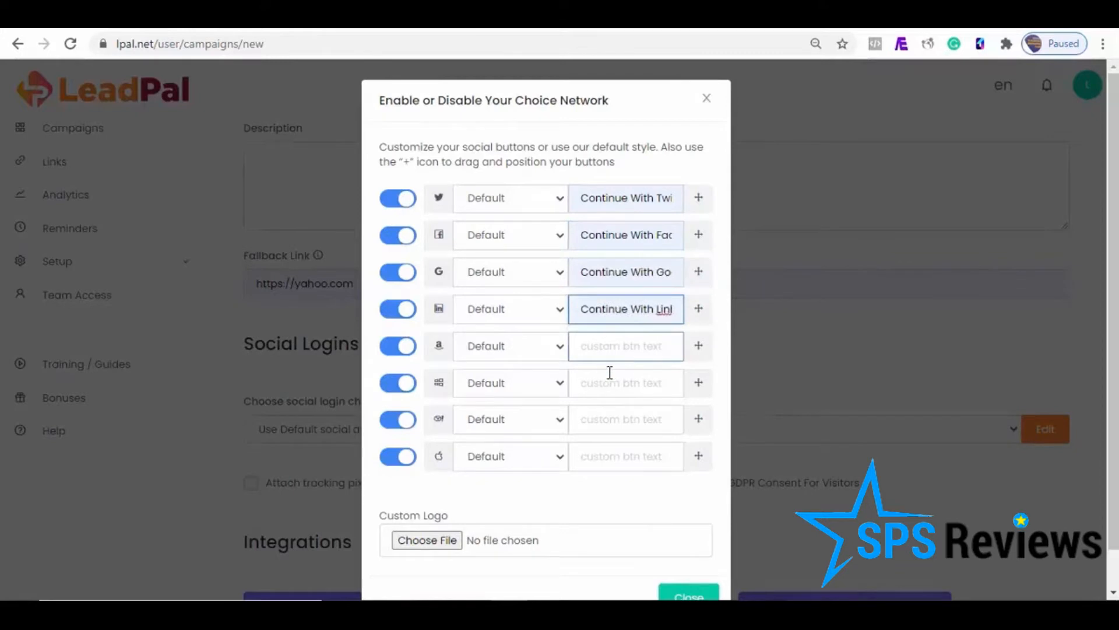
Step: Set the Amazon and Apple button texts to "Continue With Apple", Microsoft's to "Continue To Microsoft" and Yahoo's to "Continue With Yahoo", and close the network settings
{"action": "left_click", "coordinate": [602, 353]}
{"action": "left_click", "coordinate": [611, 377]}
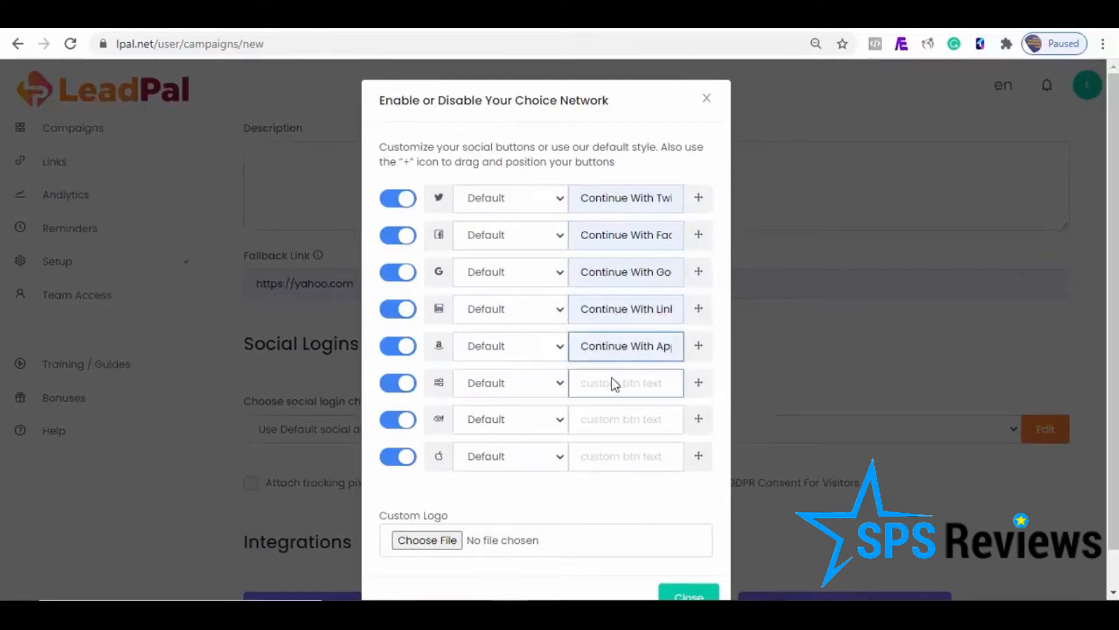
{"action": "left_click", "coordinate": [613, 383]}
{"action": "left_click", "coordinate": [611, 413]}
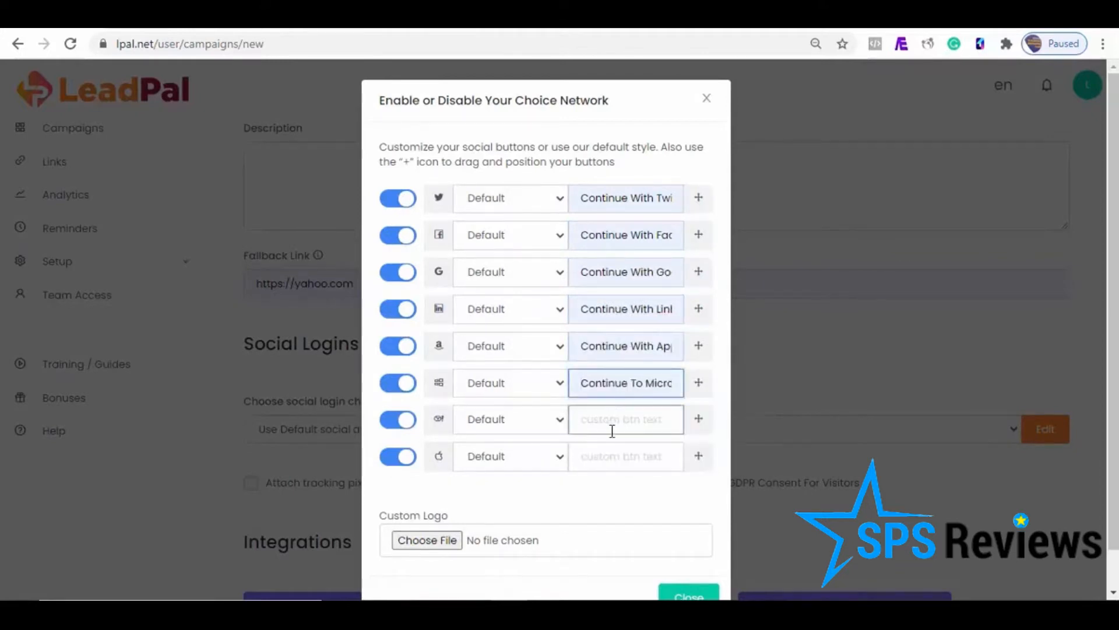
{"action": "left_click", "coordinate": [605, 418]}
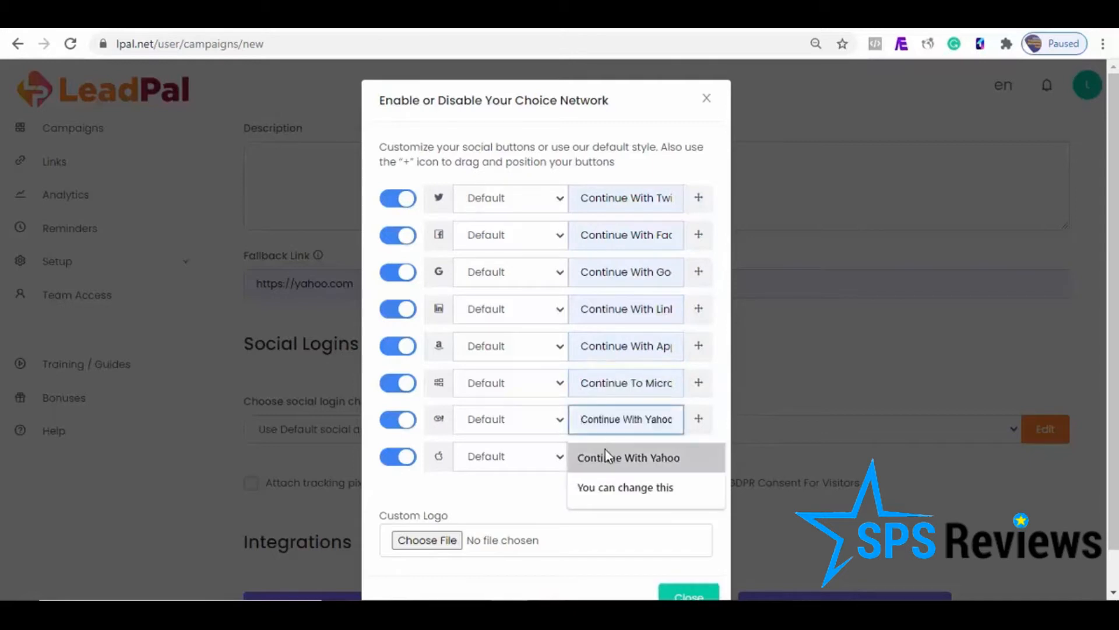
{"action": "left_click", "coordinate": [605, 458]}
{"action": "left_click", "coordinate": [606, 455]}
{"action": "left_click", "coordinate": [617, 494]}
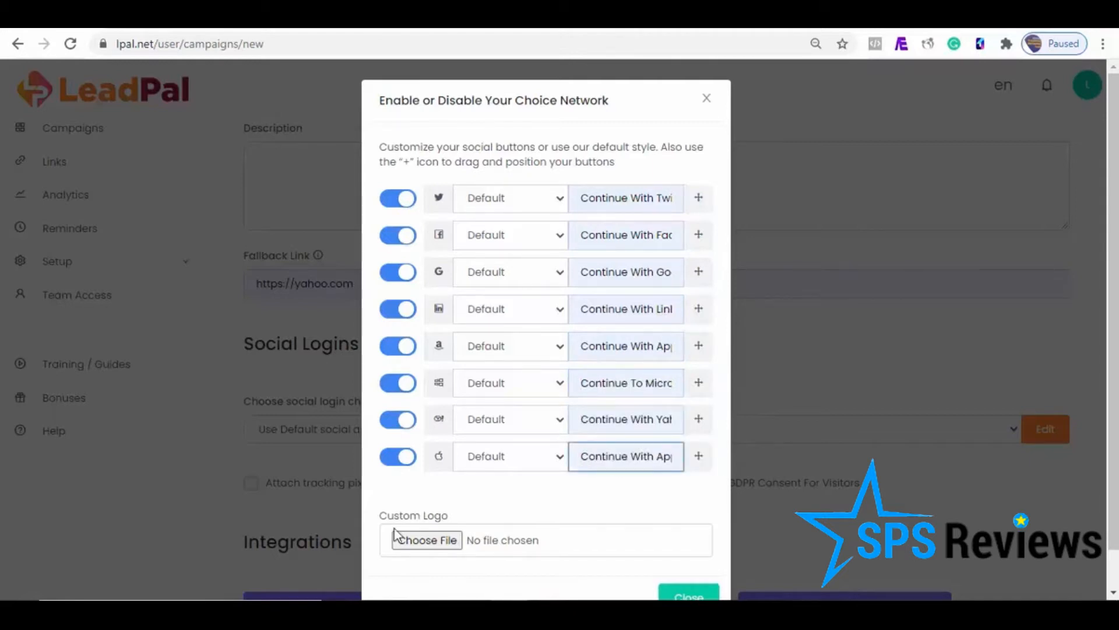
{"action": "left_click", "coordinate": [390, 473]}
{"action": "left_click", "coordinate": [688, 594]}
Step: Enable GDPR consent for visitors and add the Aweber third-party integration with the Leadpal list to sync subscribers
{"action": "scroll", "coordinate": [692, 379], "scroll_direction": "down", "scroll_amount": 2}
{"action": "left_click", "coordinate": [676, 346]}
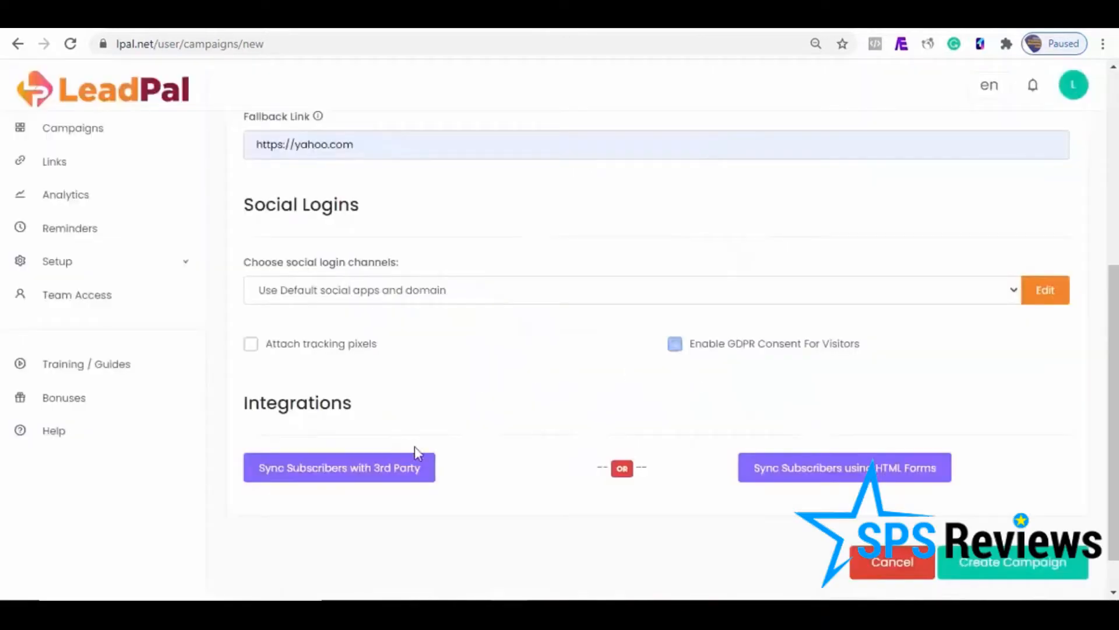
{"action": "left_click", "coordinate": [339, 477]}
{"action": "left_click", "coordinate": [502, 513]}
{"action": "left_click", "coordinate": [642, 166]}
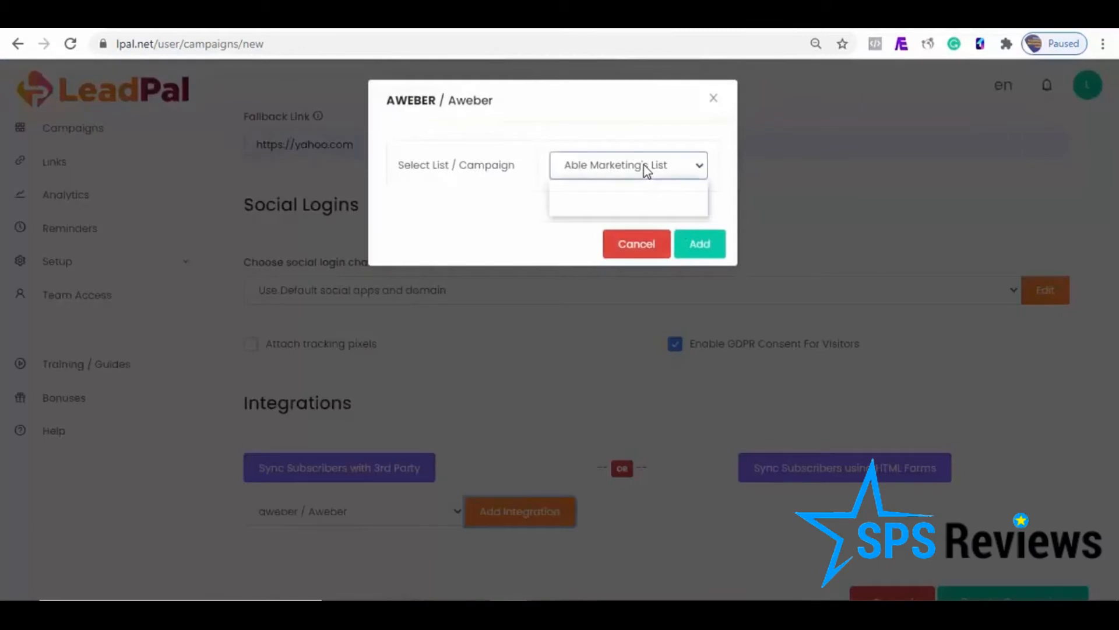
{"action": "left_click", "coordinate": [632, 207]}
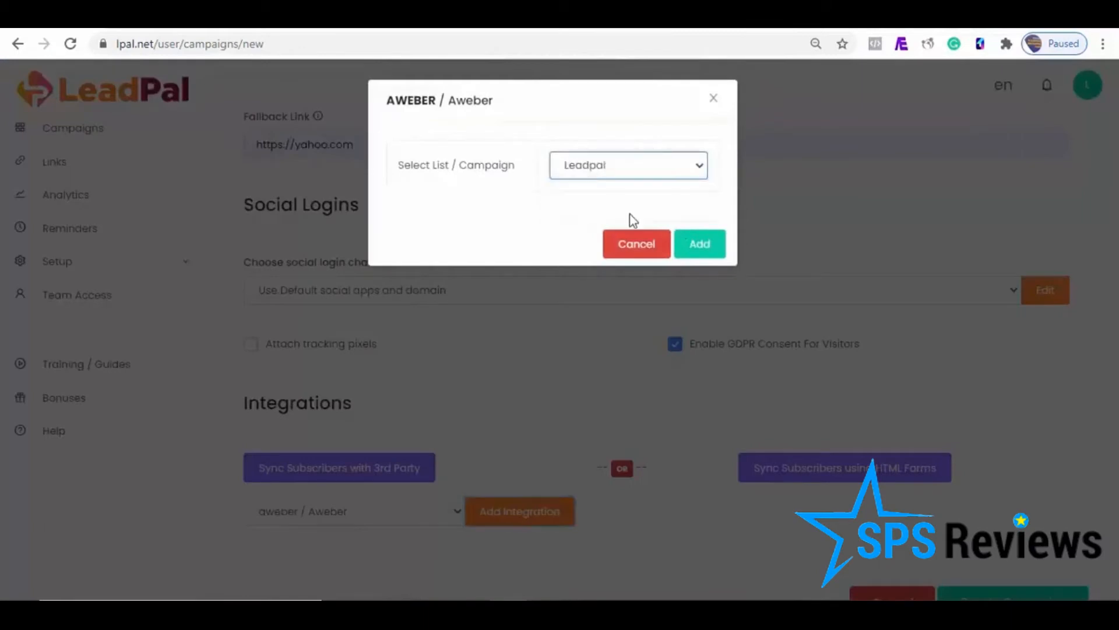
{"action": "left_click", "coordinate": [707, 257]}
{"action": "scroll", "coordinate": [1053, 491], "scroll_direction": "down", "scroll_amount": 2}
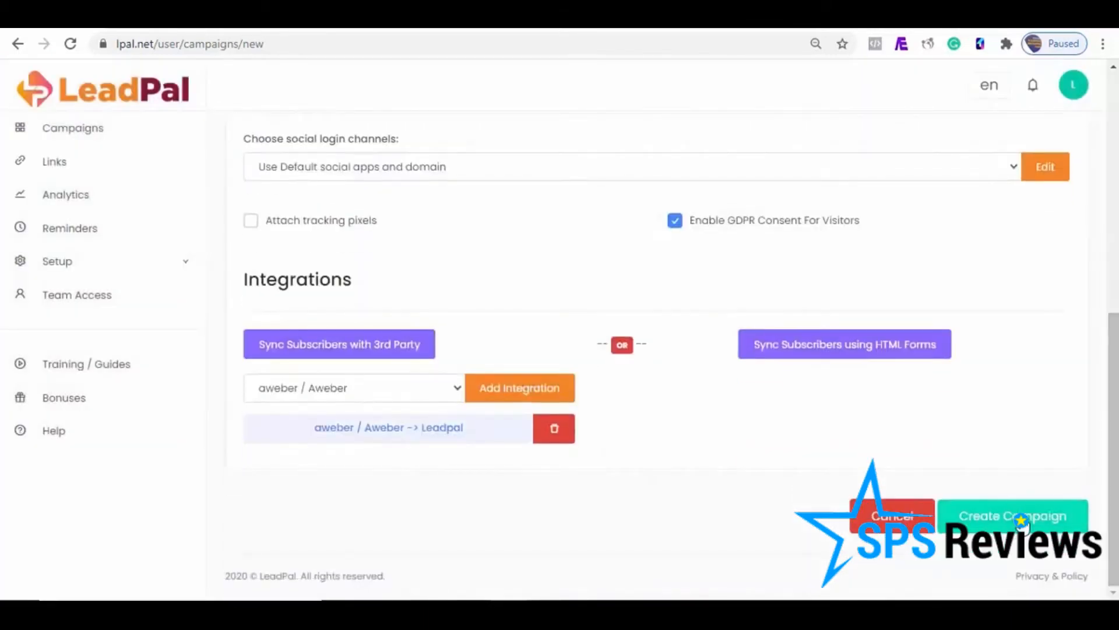
{"action": "left_click", "coordinate": [1050, 514]}
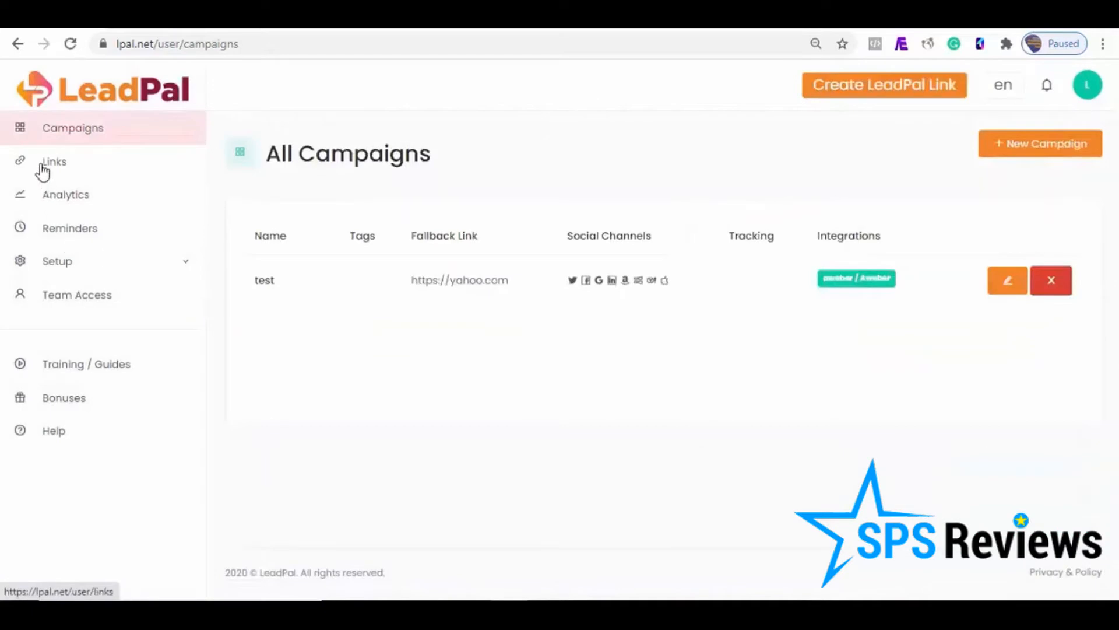
{"action": "left_click", "coordinate": [44, 165]}
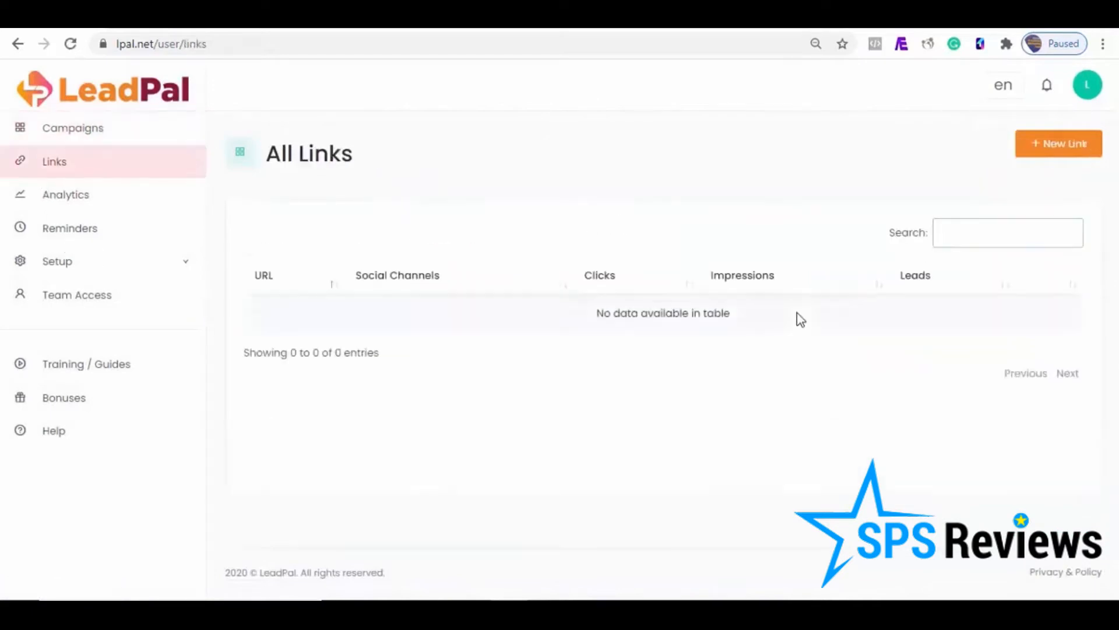
{"action": "left_click", "coordinate": [1068, 151]}
{"action": "left_click", "coordinate": [793, 226]}
{"action": "left_click", "coordinate": [752, 256]}
{"action": "left_click", "coordinate": [451, 228]}
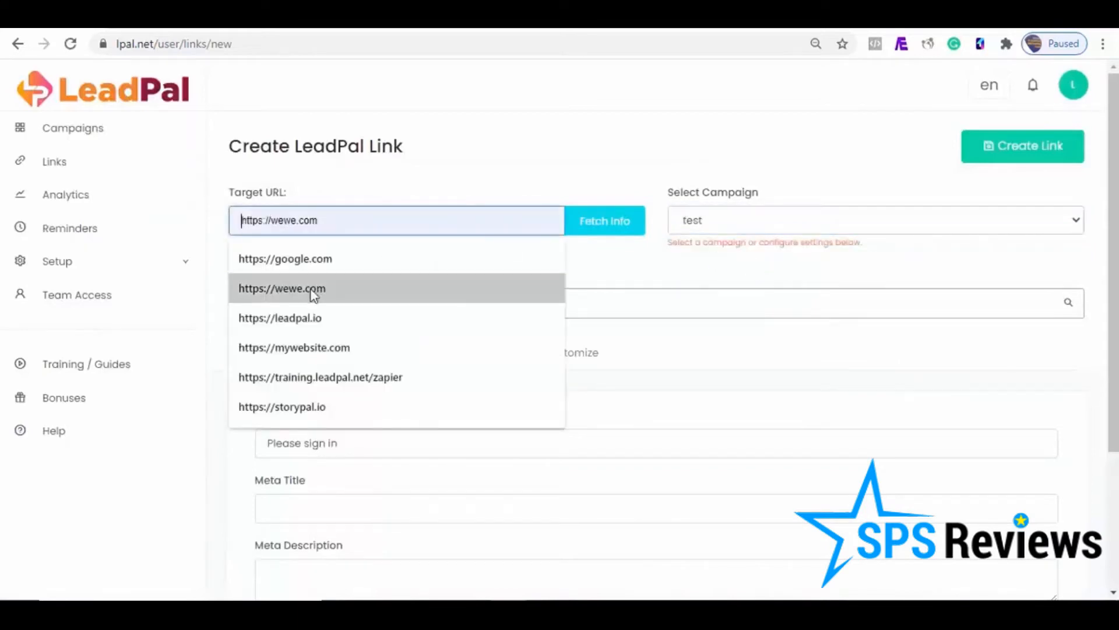
{"action": "left_click", "coordinate": [309, 289]}
{"action": "scroll", "coordinate": [1114, 292], "scroll_direction": "down", "scroll_amount": 1}
{"action": "scroll", "coordinate": [700, 350], "scroll_direction": "up", "scroll_amount": 1}
{"action": "left_click", "coordinate": [1060, 152]}
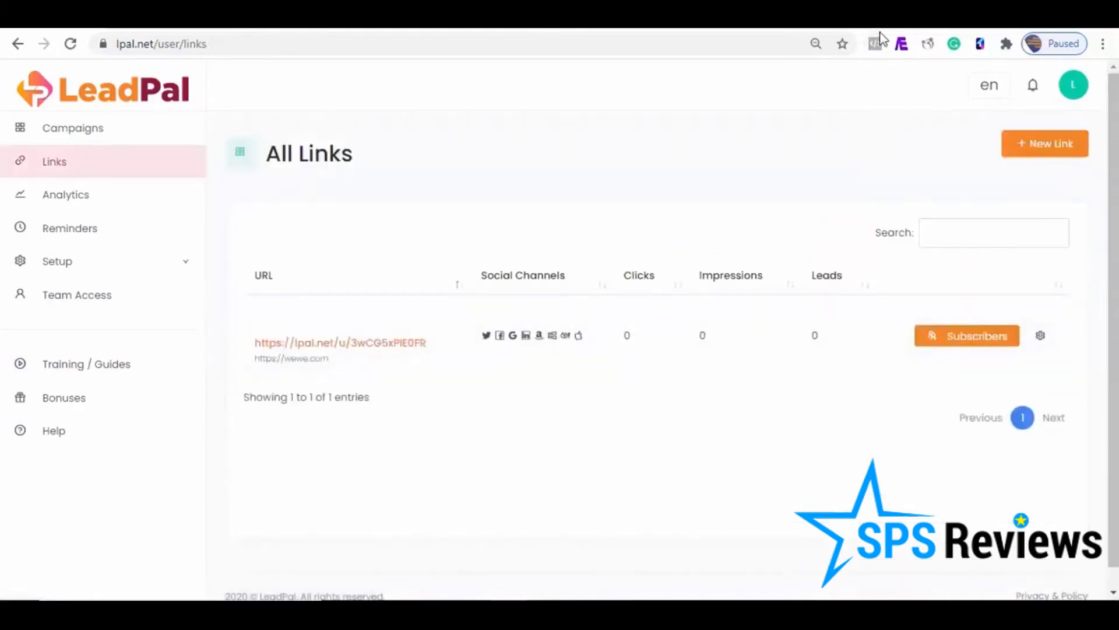
Step: Switch to the webCountdown page, stop the running timer, and return to the LeadPal links list
{"action": "left_click", "coordinate": [87, 15]}
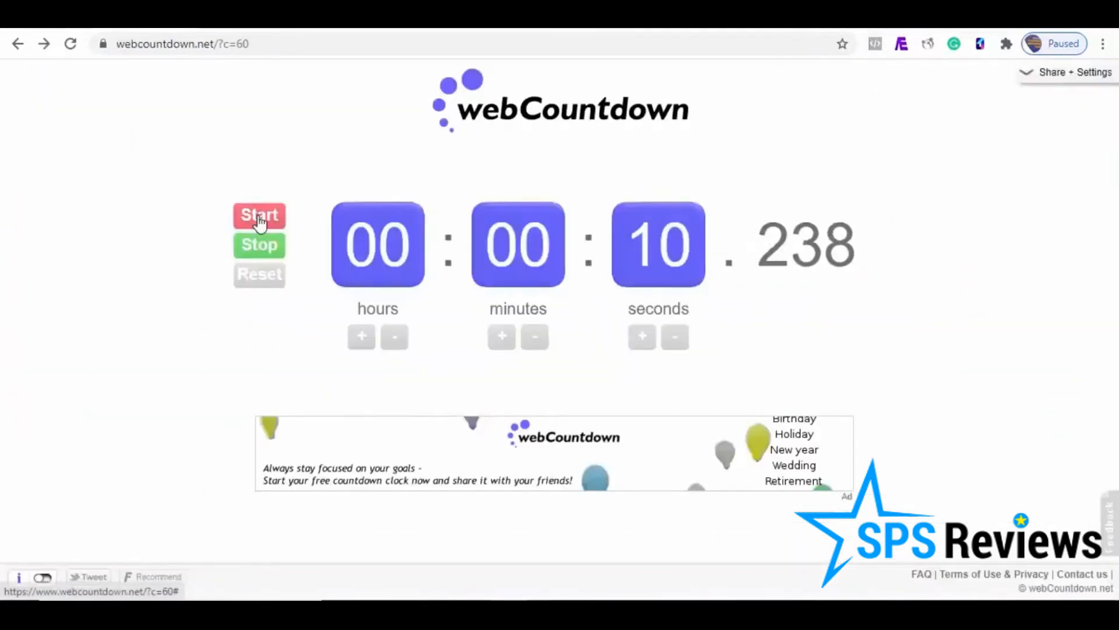
{"action": "left_click", "coordinate": [255, 254]}
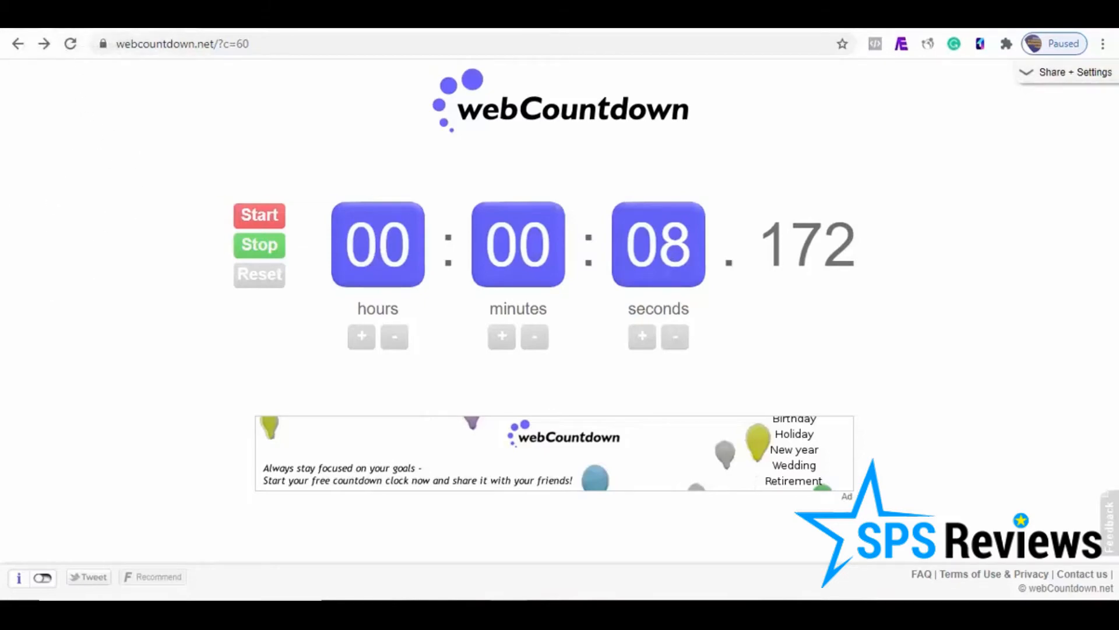
{"action": "left_click", "coordinate": [48, 18]}
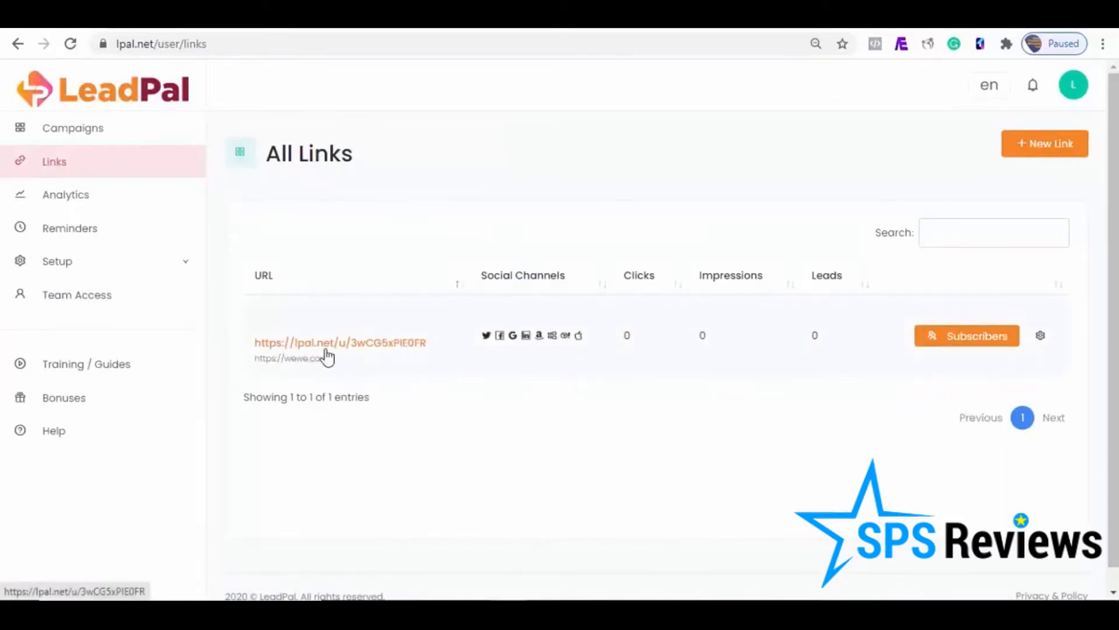
{"action": "left_click", "coordinate": [385, 345]}
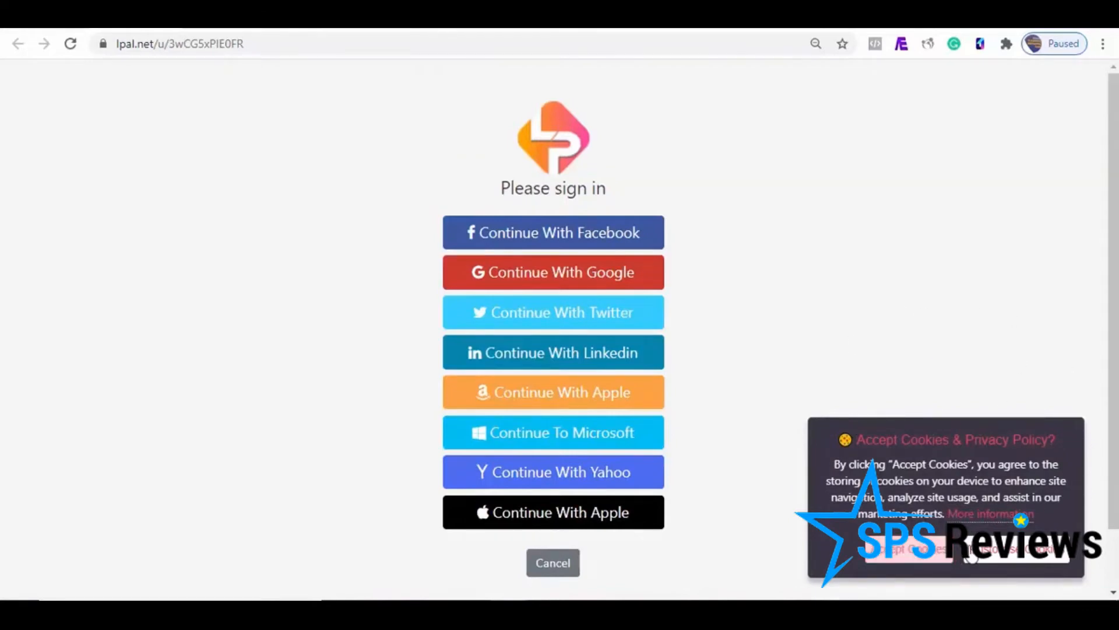
{"action": "left_click", "coordinate": [1014, 548]}
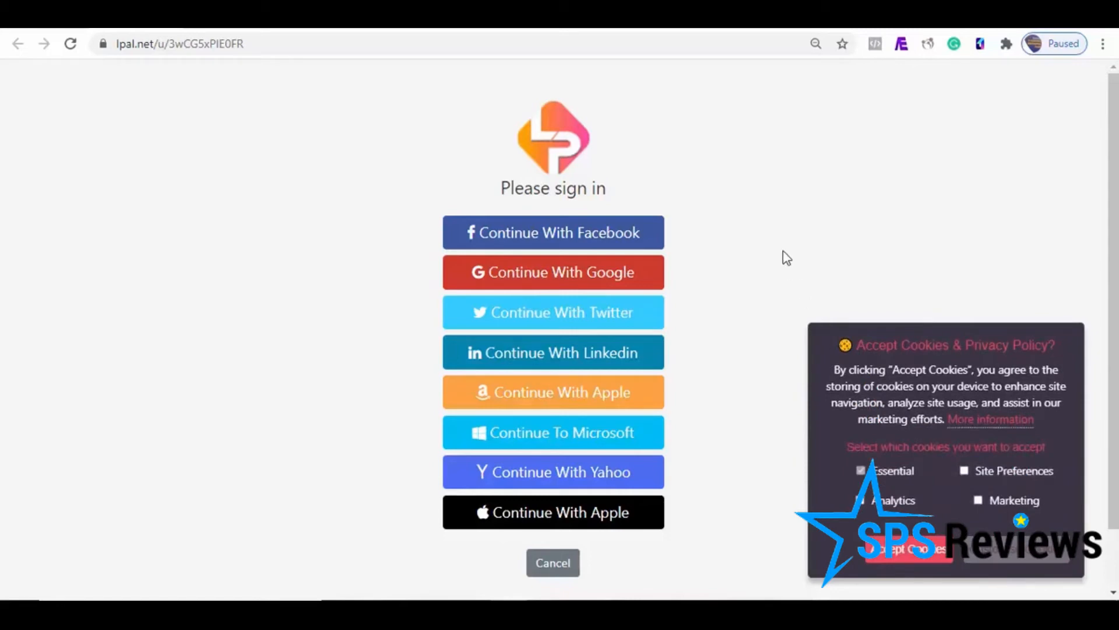
{"action": "left_click", "coordinate": [919, 560]}
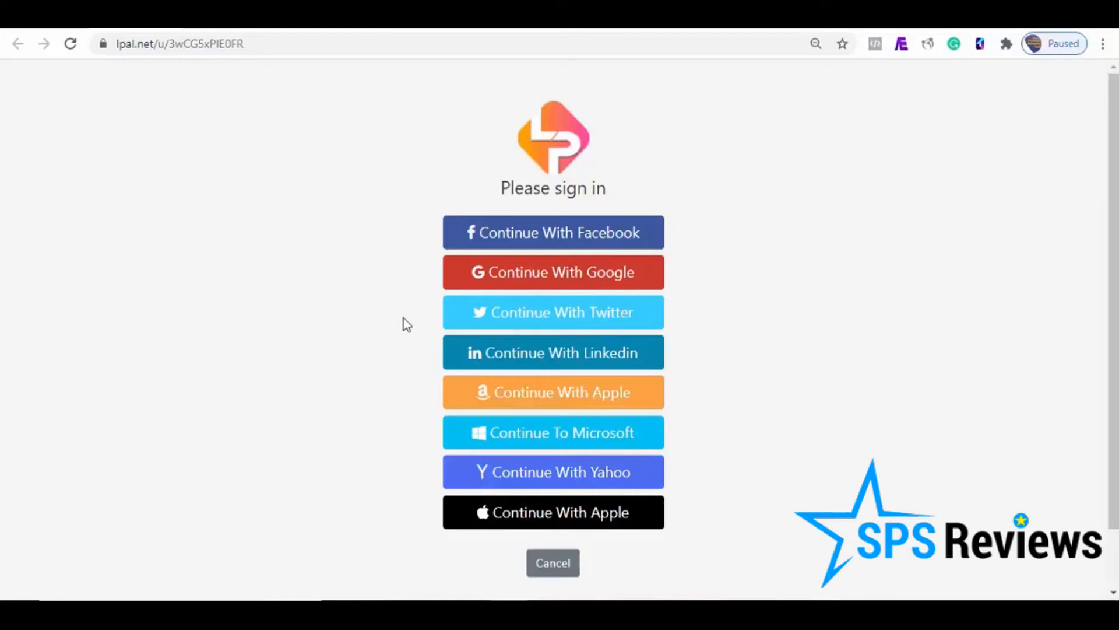
{"action": "left_click", "coordinate": [551, 240]}
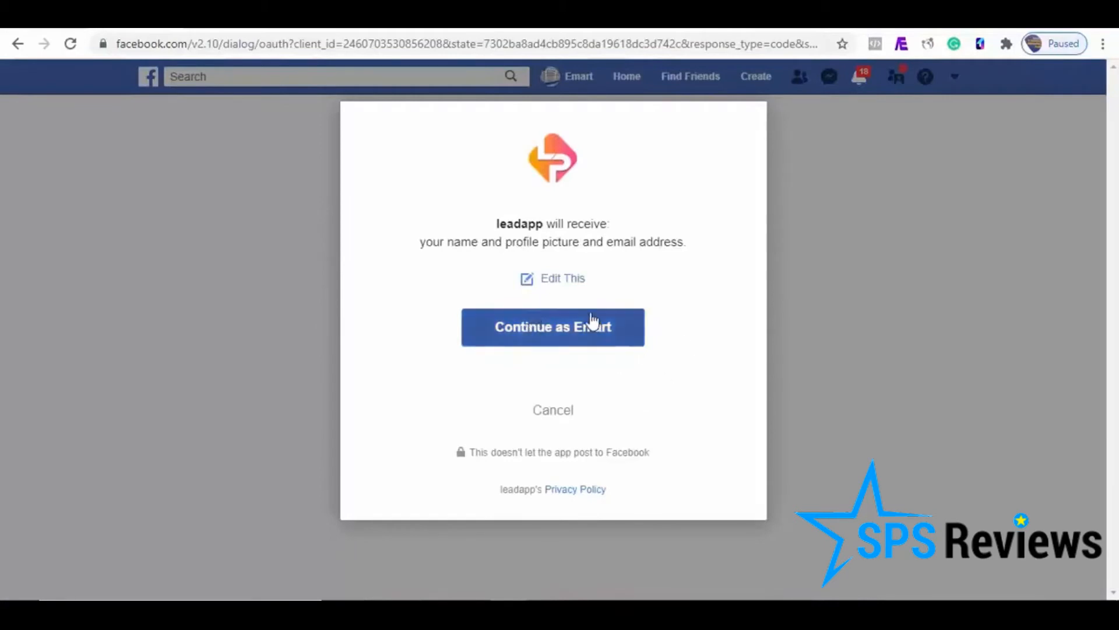
{"action": "left_click", "coordinate": [578, 344]}
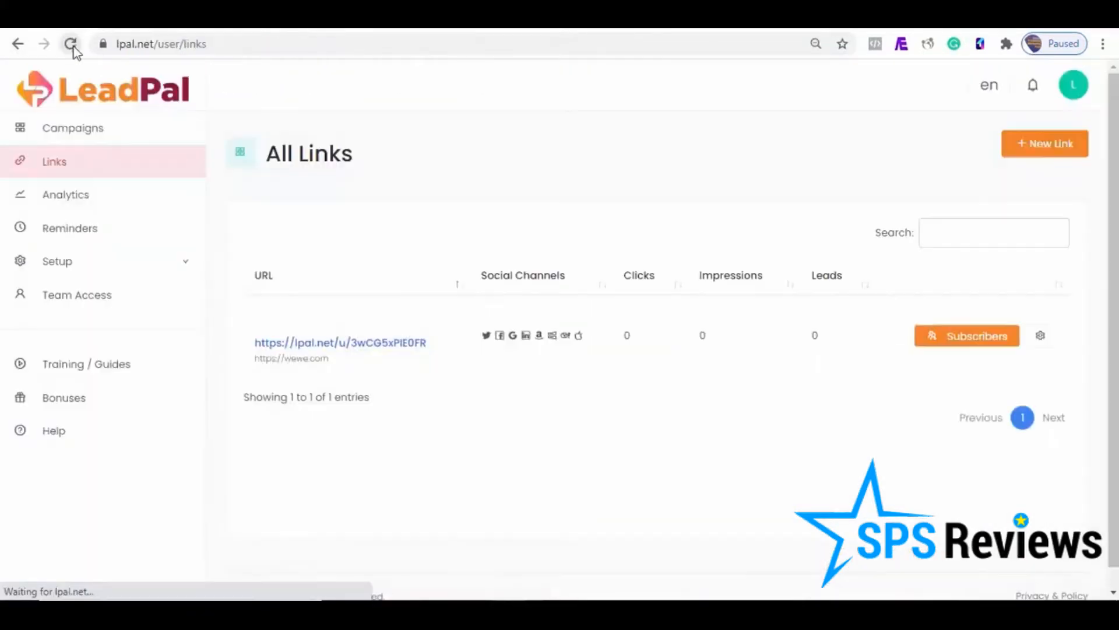
Step: Refresh the links list and examine the link's subscribers, selecting and deselecting the Facebook lead to check the available actions
{"action": "left_click", "coordinate": [71, 47]}
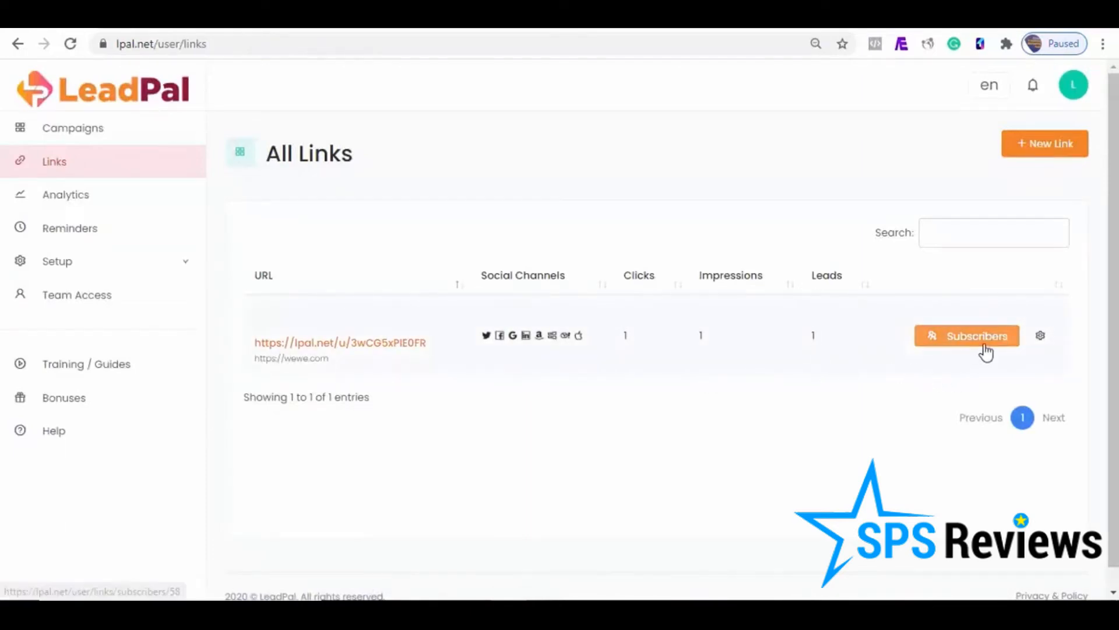
{"action": "left_click", "coordinate": [985, 344]}
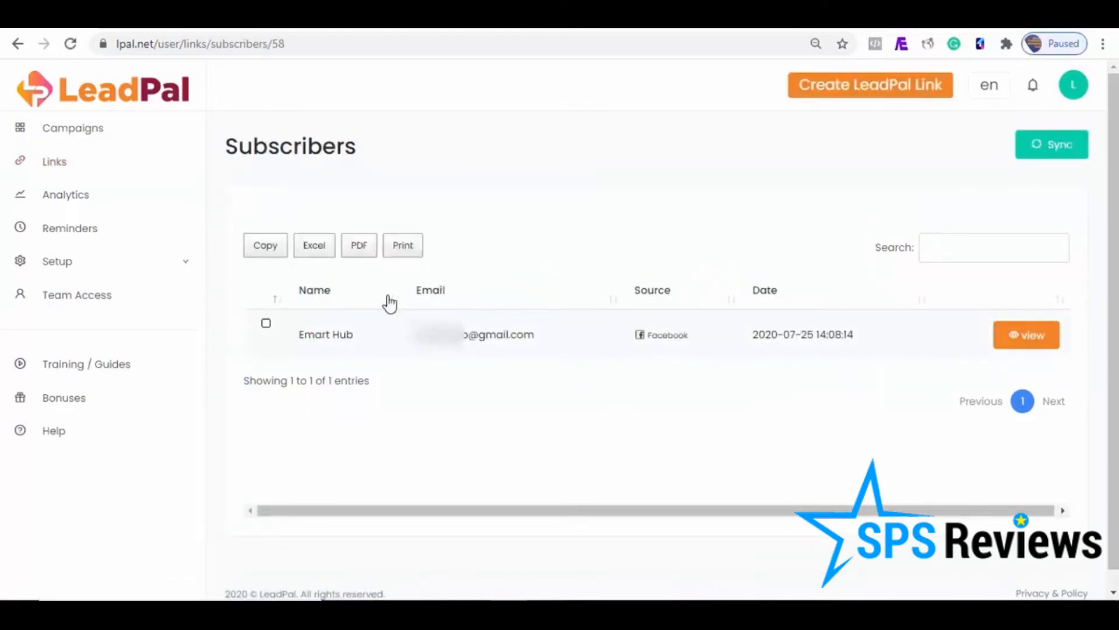
{"action": "left_click", "coordinate": [266, 324]}
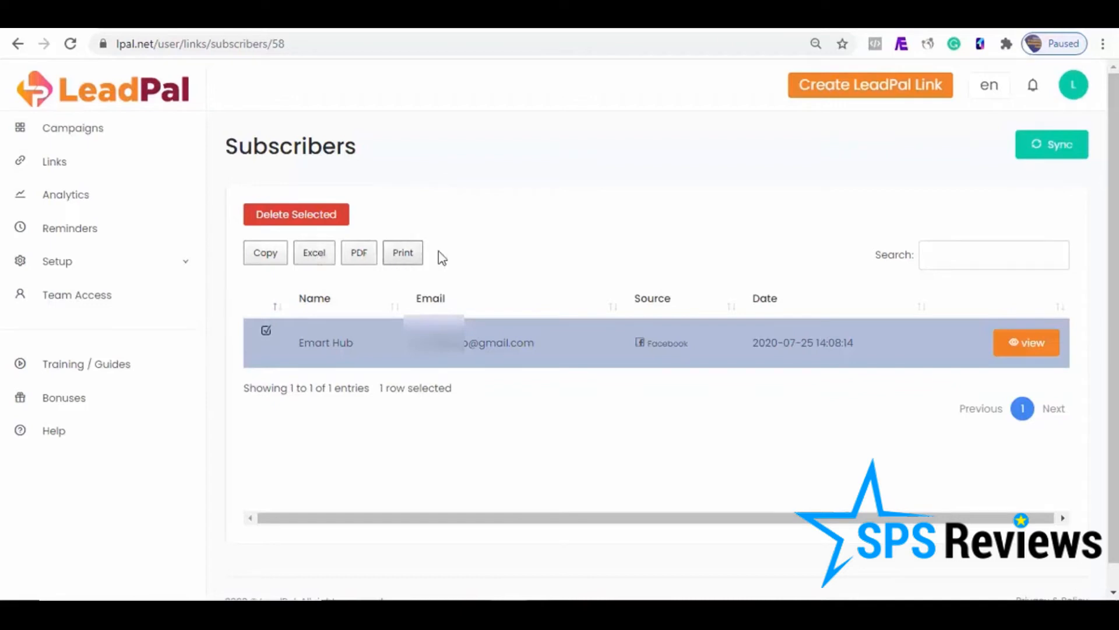
{"action": "left_click", "coordinate": [266, 331]}
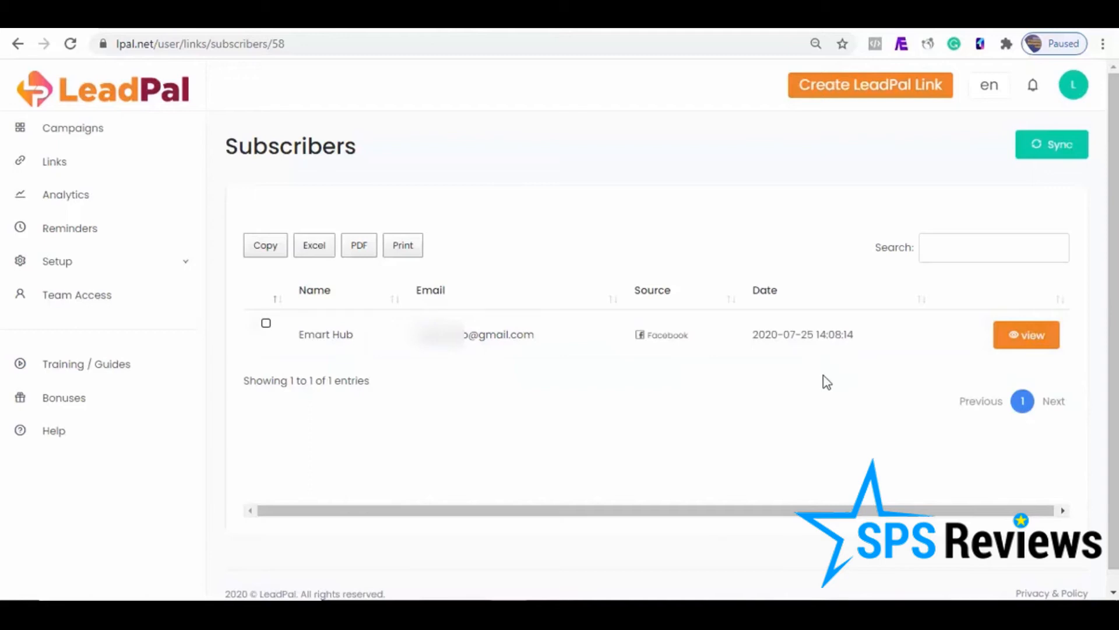
{"action": "left_click", "coordinate": [94, 238]}
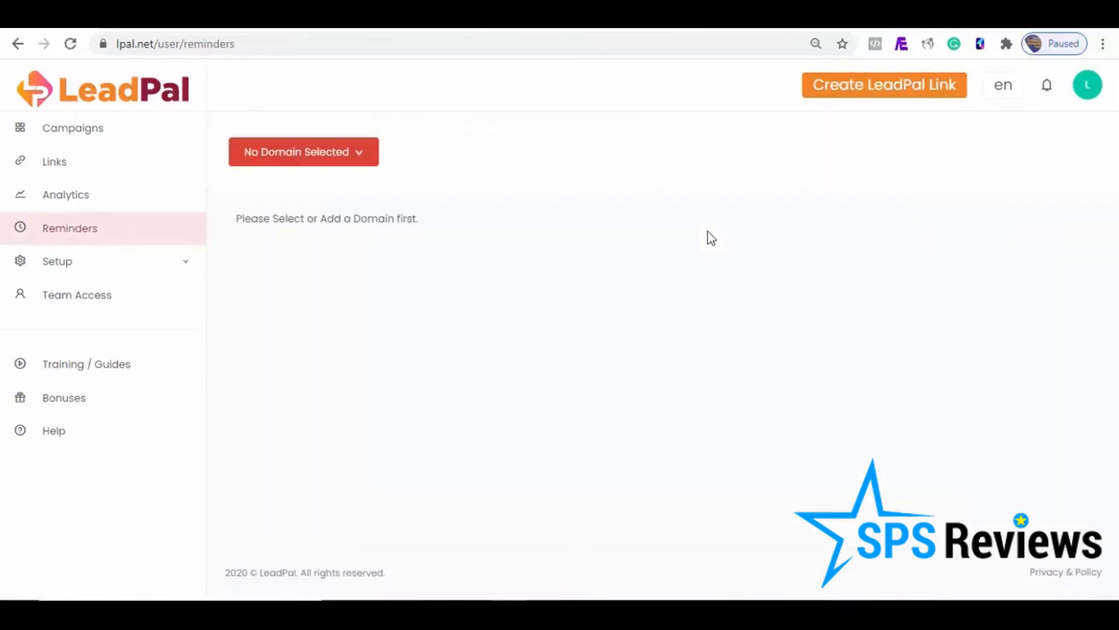
{"action": "left_click", "coordinate": [362, 163]}
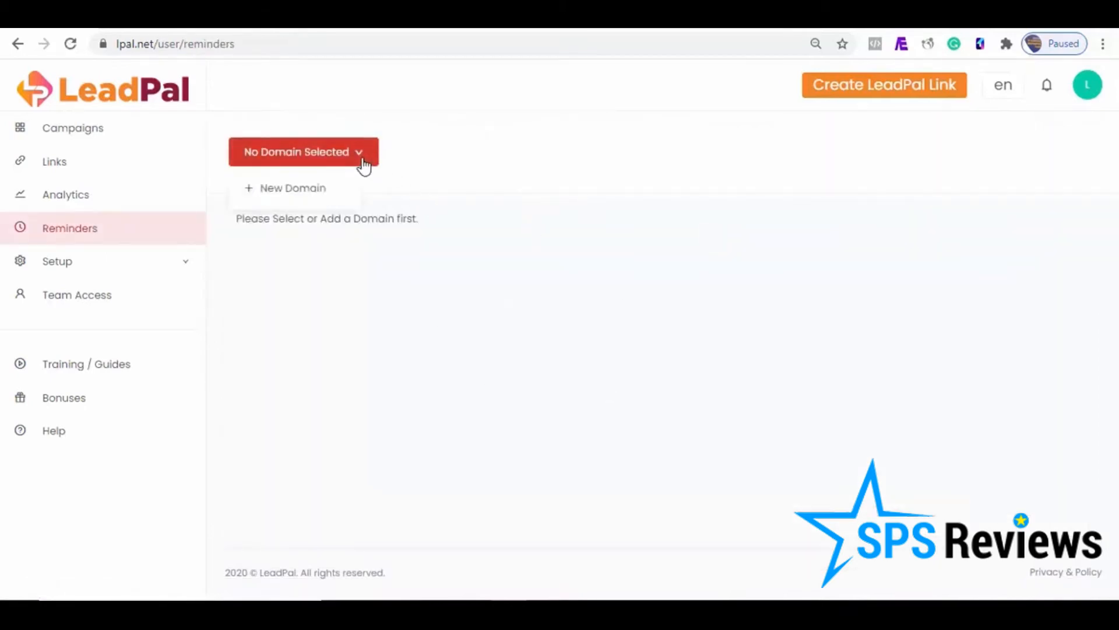
{"action": "left_click", "coordinate": [291, 191]}
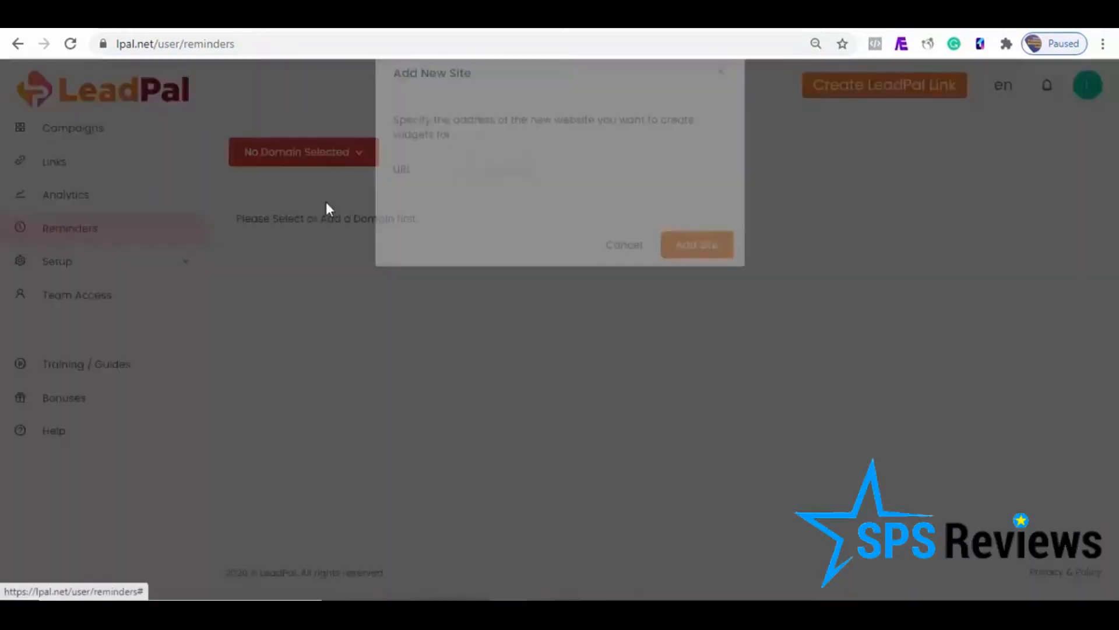
{"action": "left_click", "coordinate": [509, 205]}
{"action": "type", "text": "https://training.leadpal.net"}
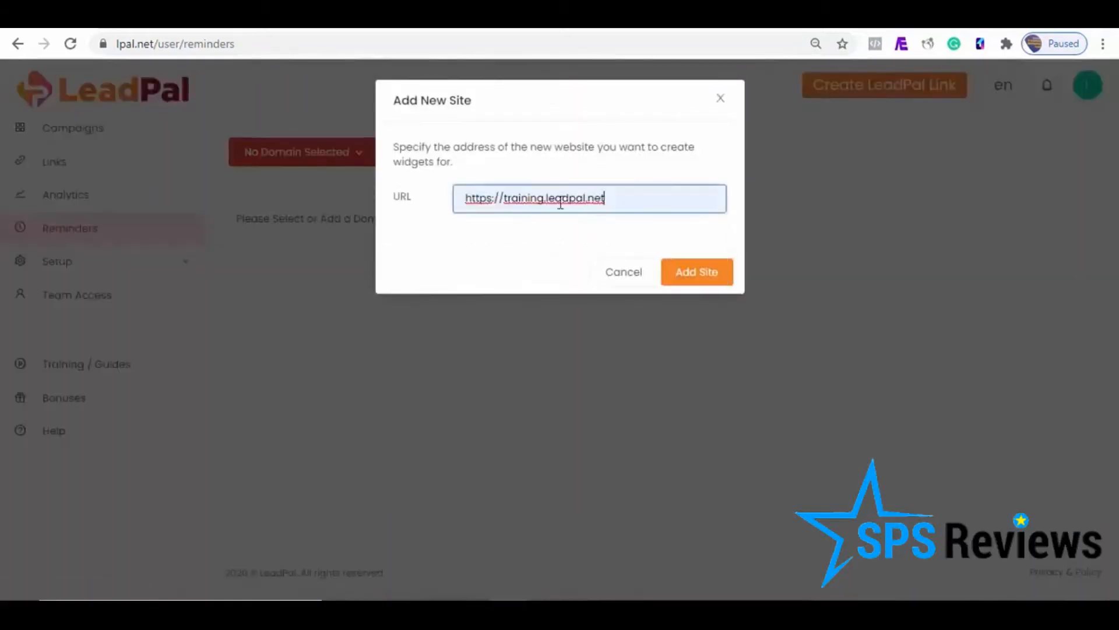
{"action": "left_click", "coordinate": [718, 274]}
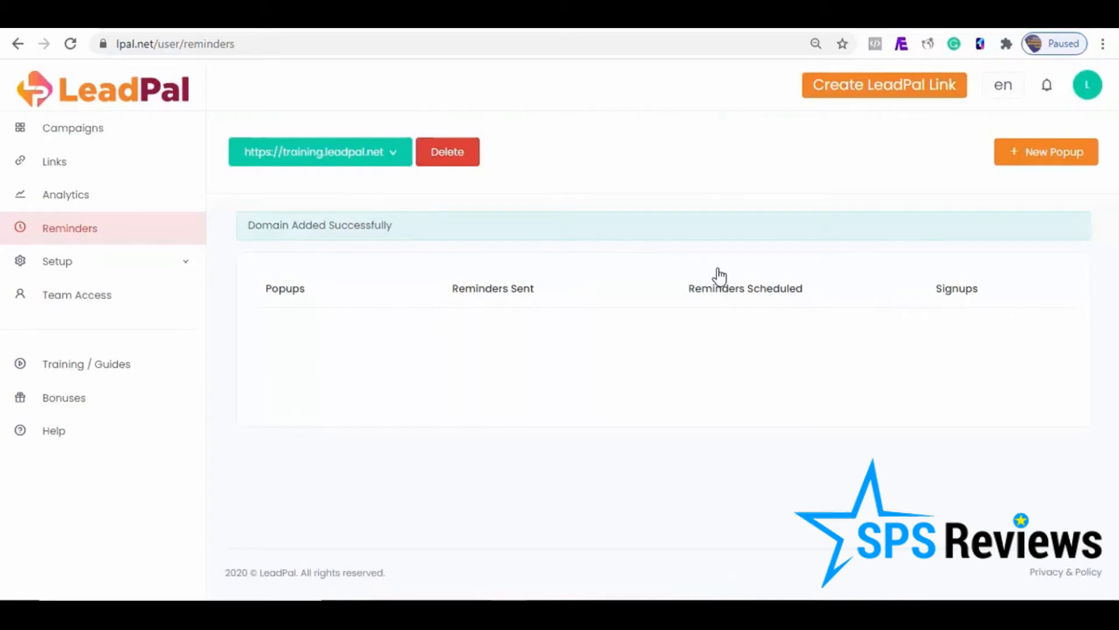
Step: Start a new popup for the domain, name it newreminder, set its type to Event and assign the test campaign
{"action": "left_click", "coordinate": [1048, 154]}
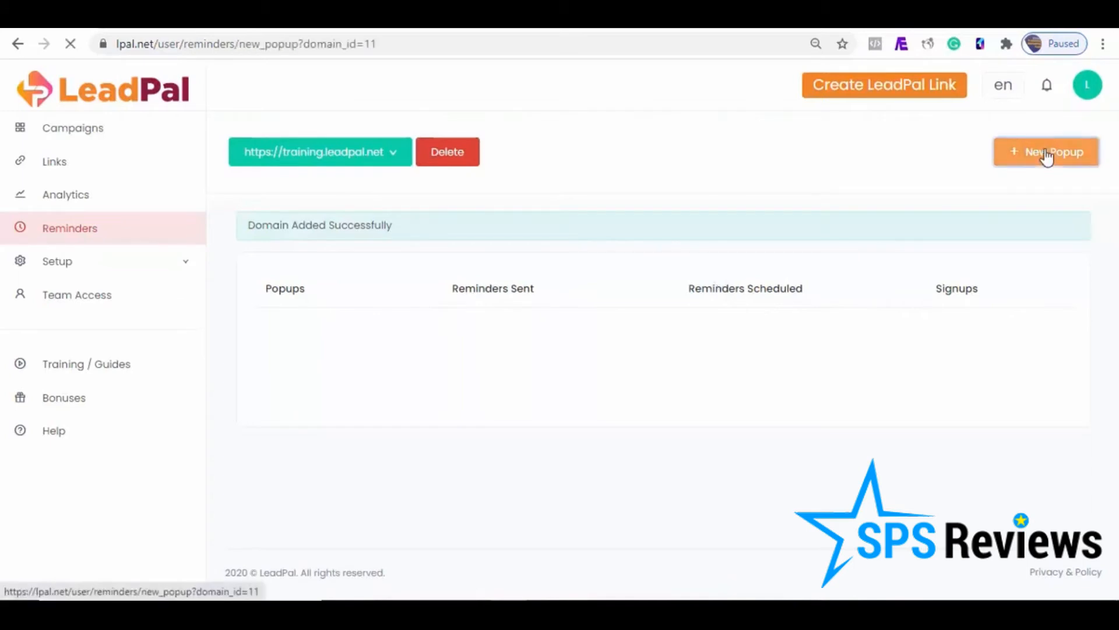
{"action": "left_click", "coordinate": [104, 92]}
{"action": "left_click_drag", "start_coordinate": [90, 94], "coordinate": [29, 92]}
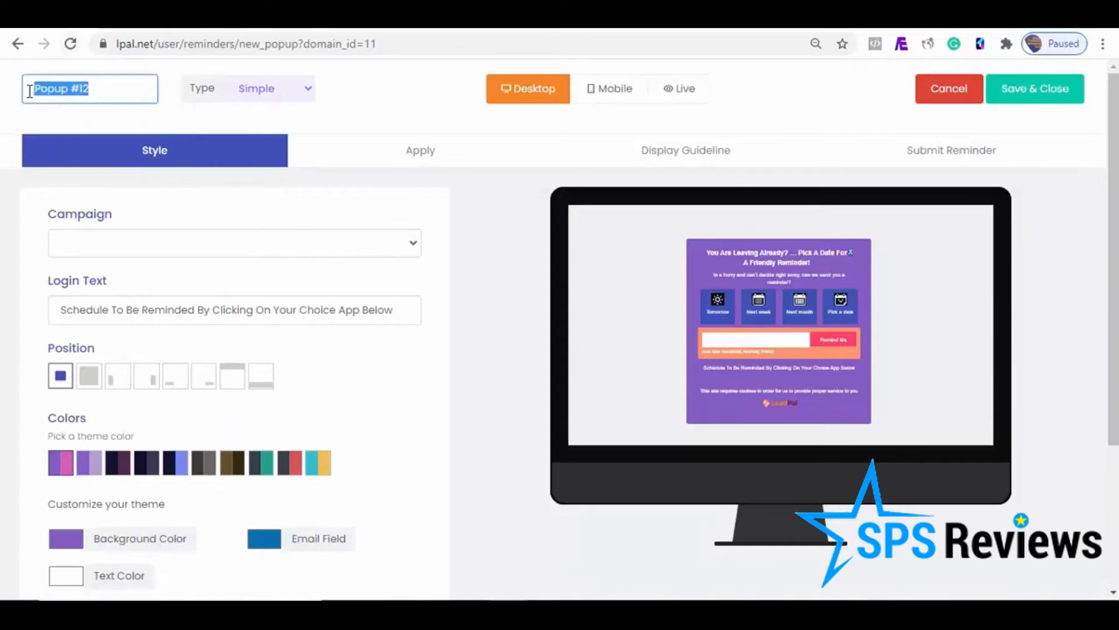
{"action": "type", "text": "newreminder"}
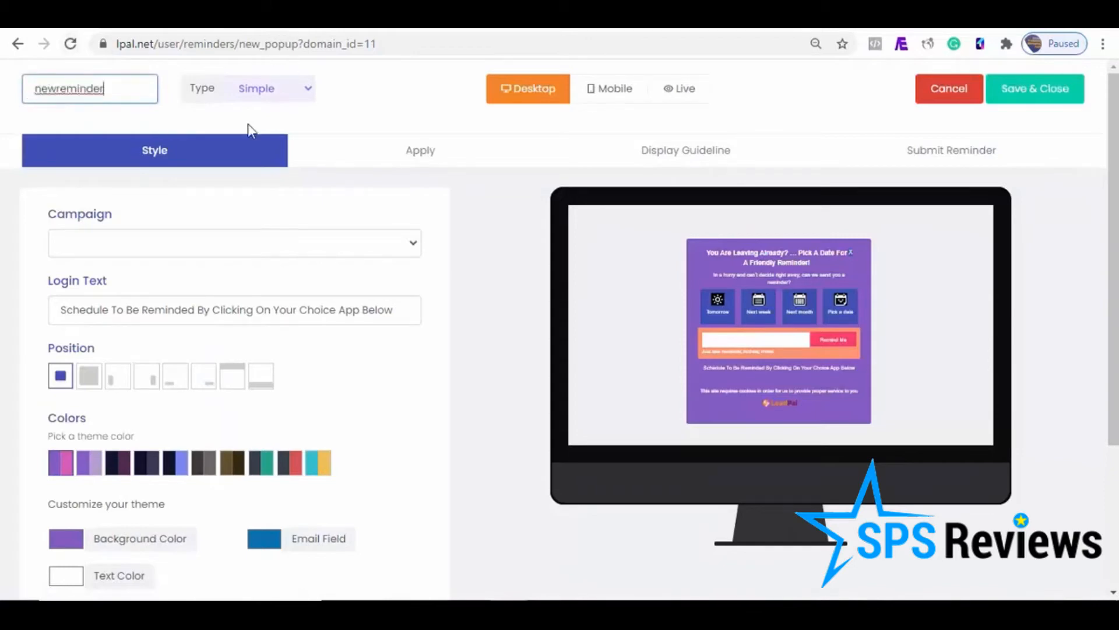
{"action": "left_click", "coordinate": [308, 93]}
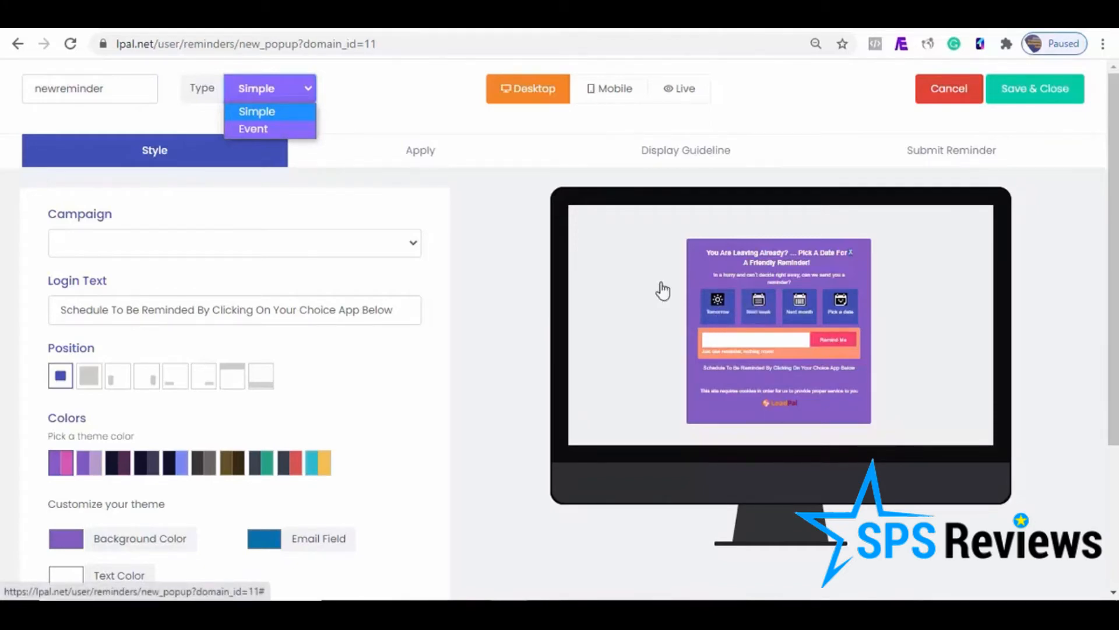
{"action": "left_click", "coordinate": [249, 129]}
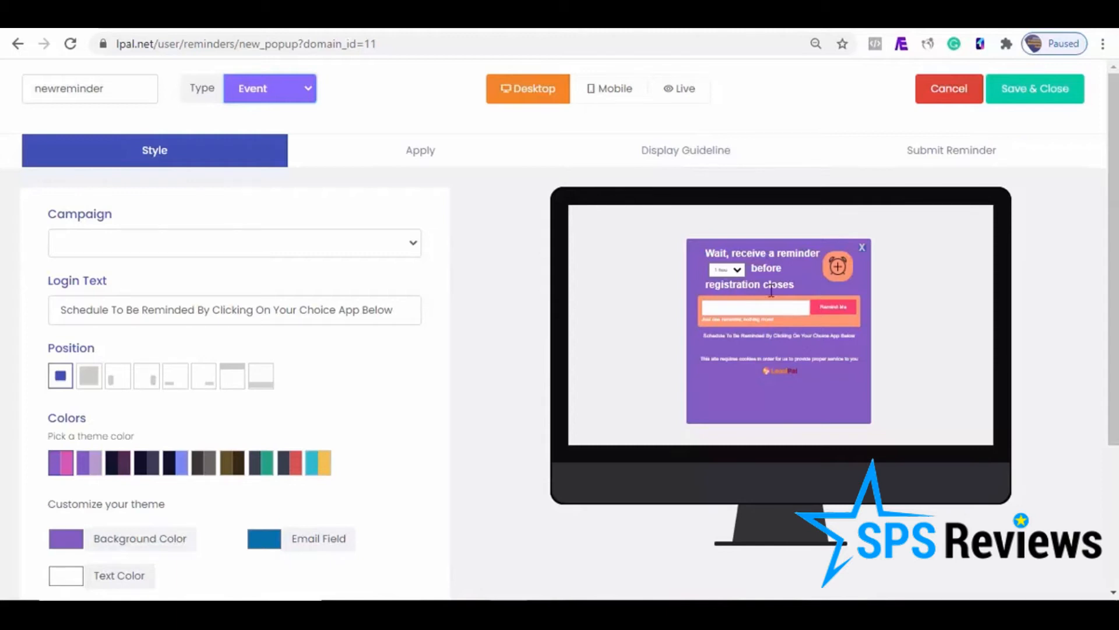
{"action": "left_click", "coordinate": [415, 250]}
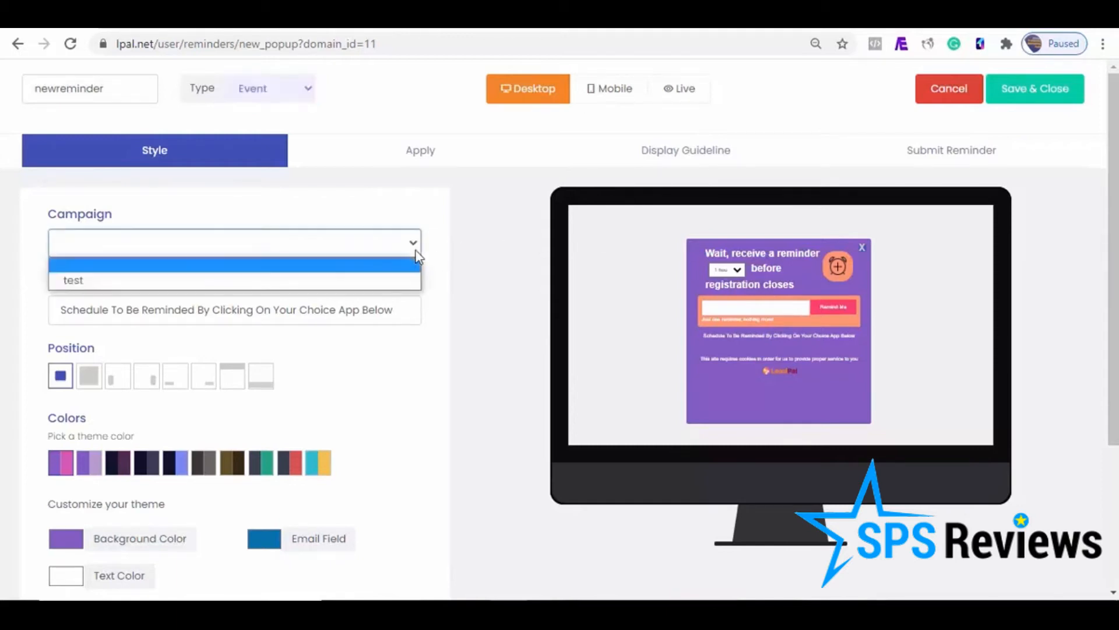
{"action": "left_click", "coordinate": [205, 281]}
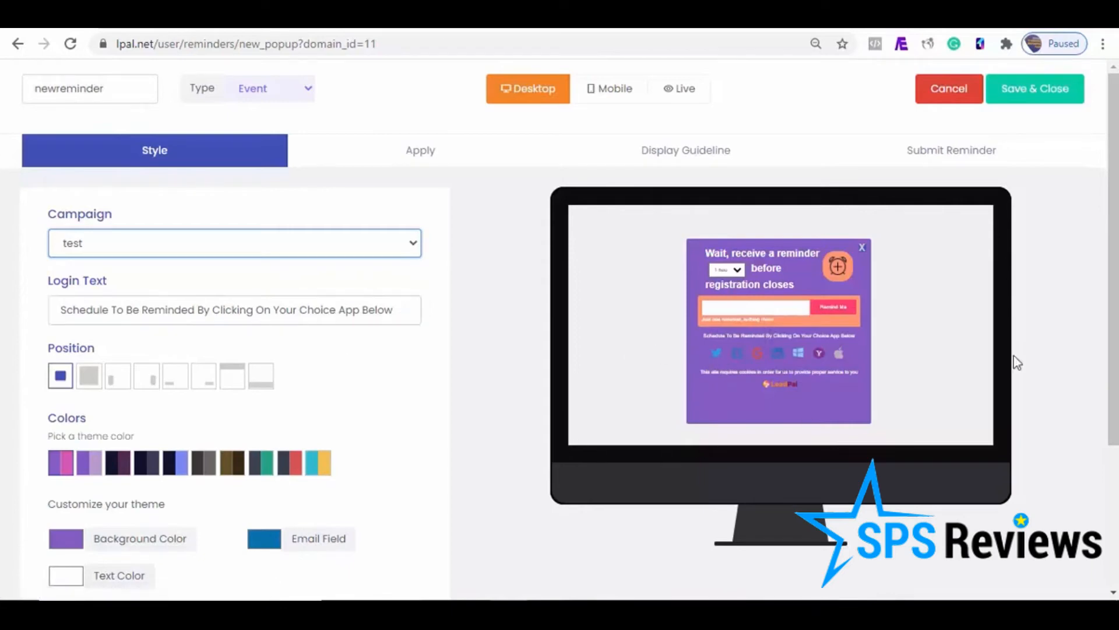
Step: Preview the different popup positions and choose the full-screen one, and review the color, font and animation settings
{"action": "left_click", "coordinate": [84, 384]}
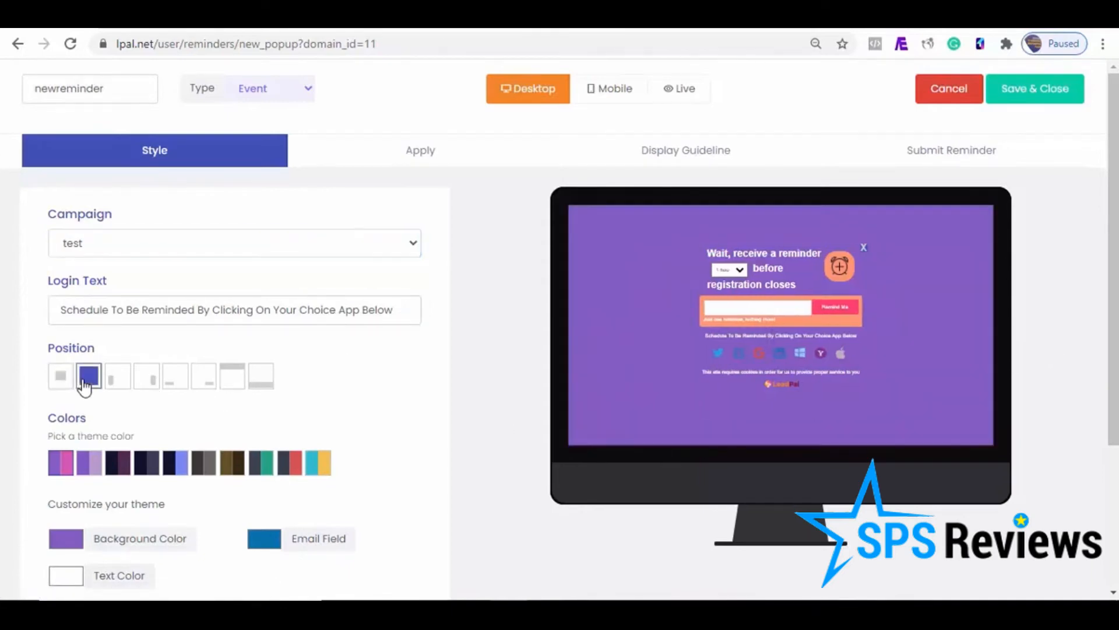
{"action": "left_click", "coordinate": [115, 380]}
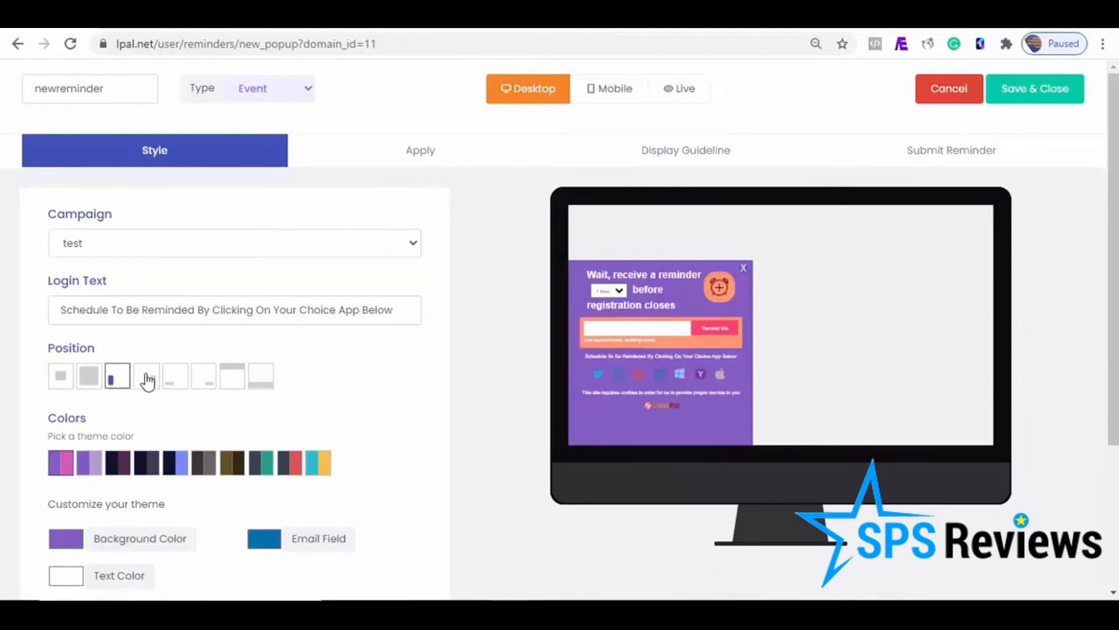
{"action": "left_click", "coordinate": [148, 380]}
{"action": "left_click", "coordinate": [179, 380]}
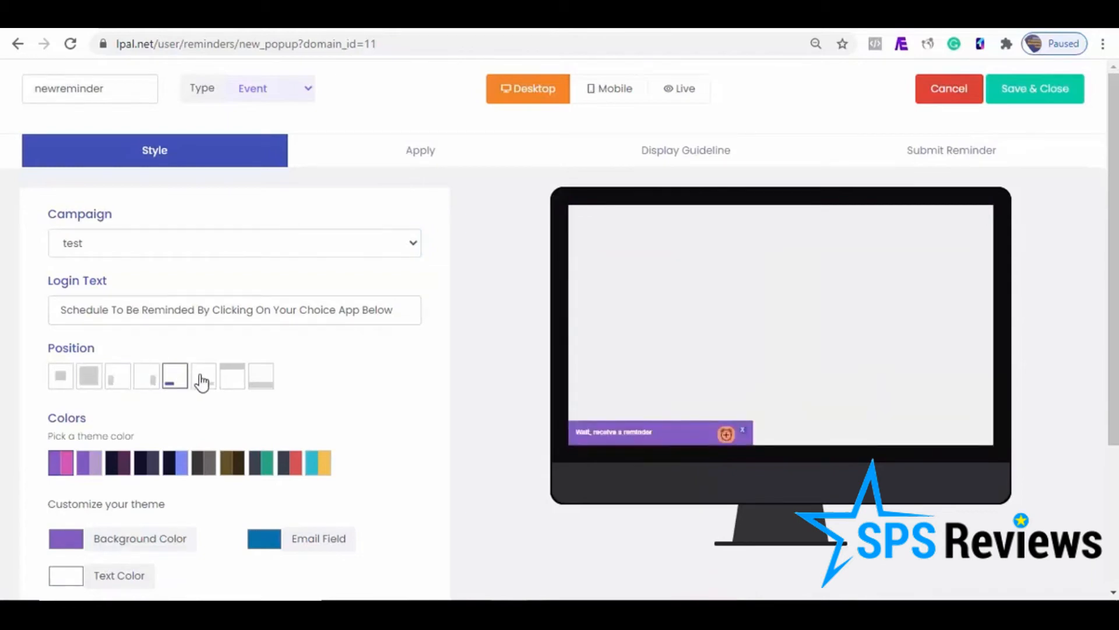
{"action": "left_click", "coordinate": [202, 381]}
{"action": "left_click", "coordinate": [230, 379]}
{"action": "left_click", "coordinate": [259, 380]}
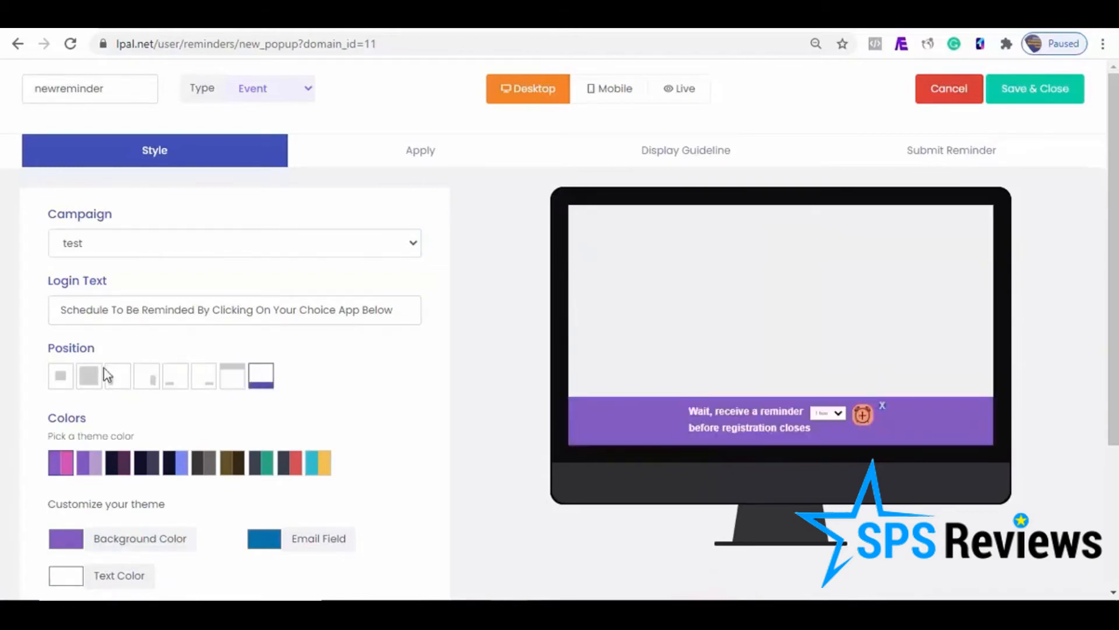
{"action": "left_click", "coordinate": [84, 383]}
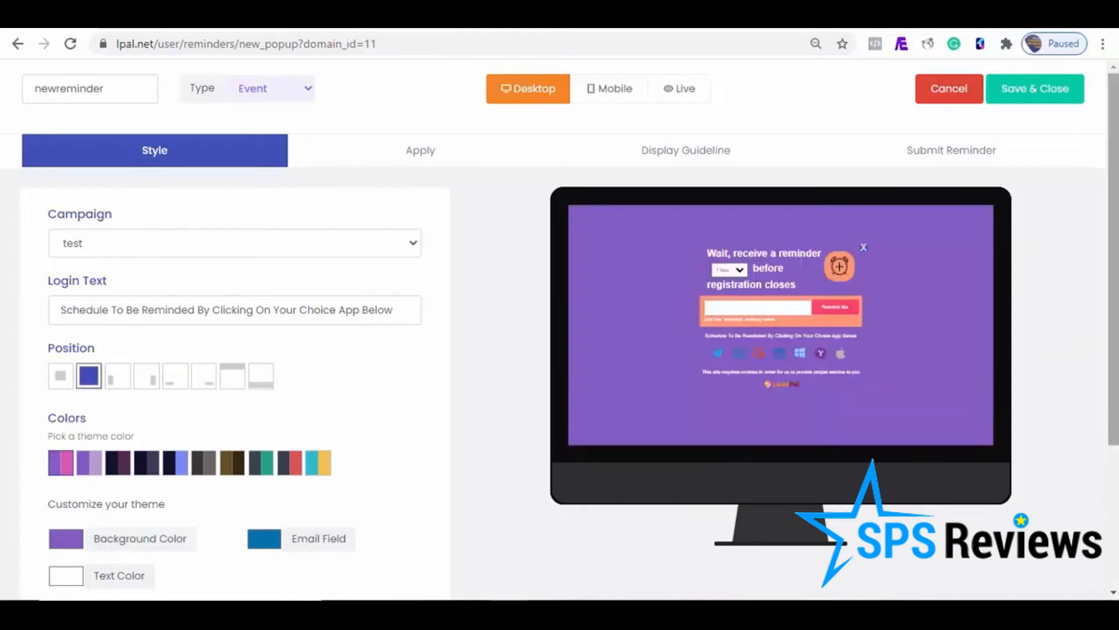
{"action": "scroll", "coordinate": [1114, 248], "scroll_direction": "down", "scroll_amount": 1}
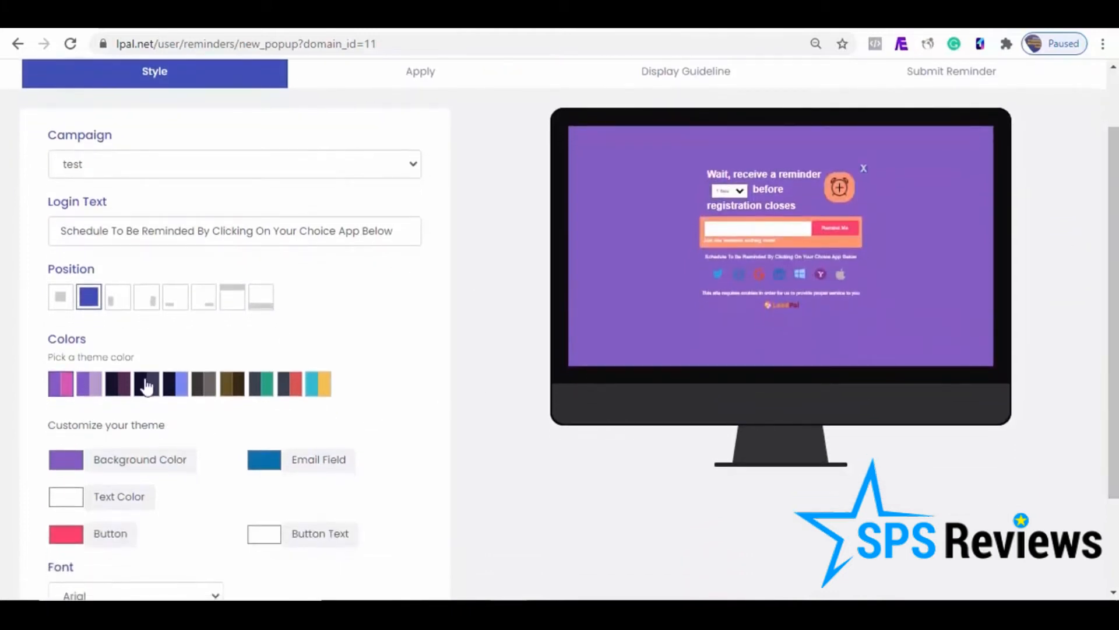
{"action": "scroll", "coordinate": [1114, 314], "scroll_direction": "down", "scroll_amount": 1}
{"action": "scroll", "coordinate": [1114, 315], "scroll_direction": "down", "scroll_amount": 1}
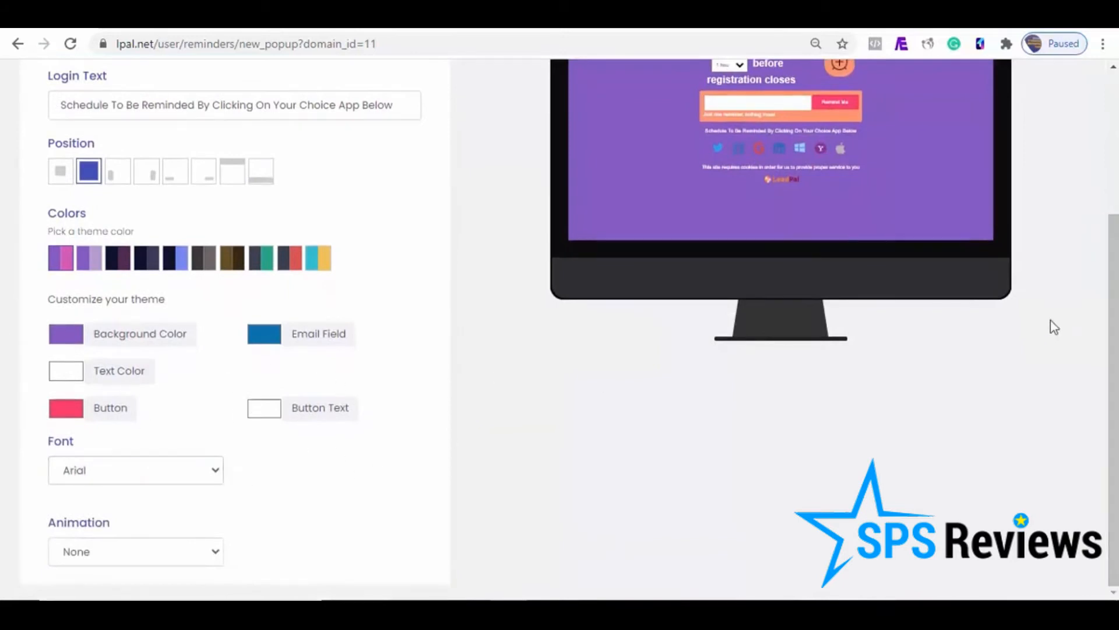
Step: Set the popup's entrance animation to Bounce
{"action": "left_click", "coordinate": [198, 560]}
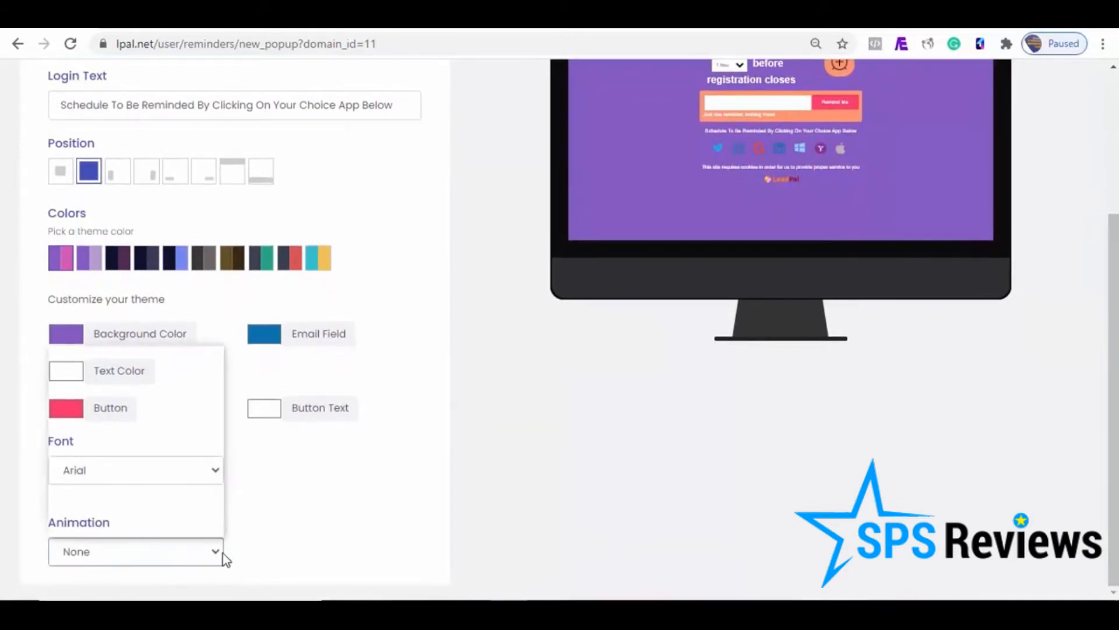
{"action": "left_click", "coordinate": [161, 390]}
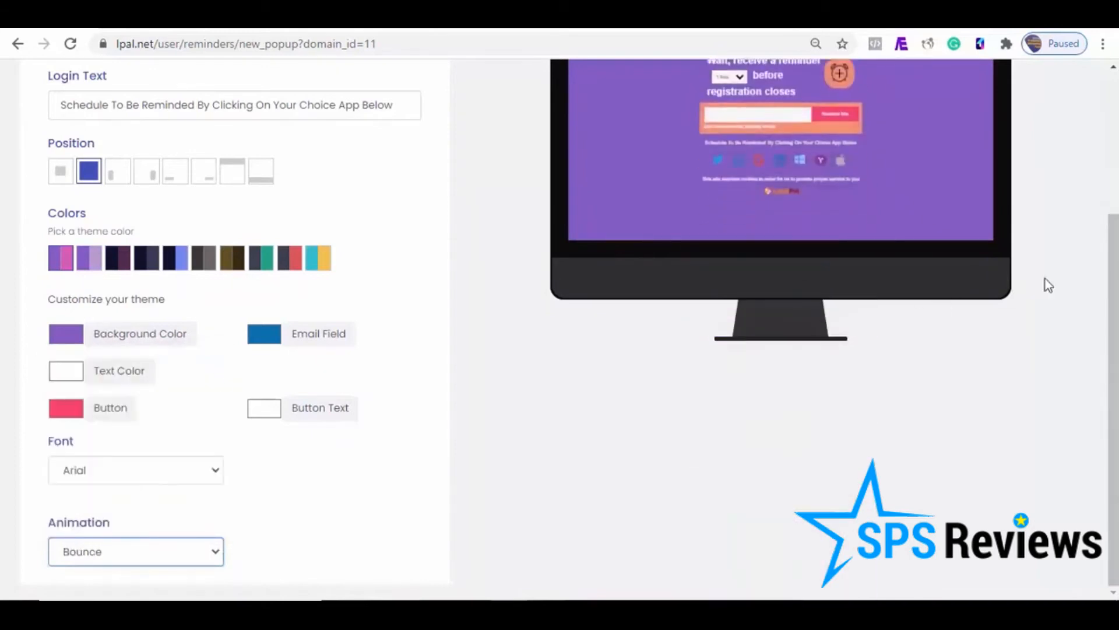
{"action": "left_click_drag", "start_coordinate": [1114, 254], "coordinate": [1116, 117]}
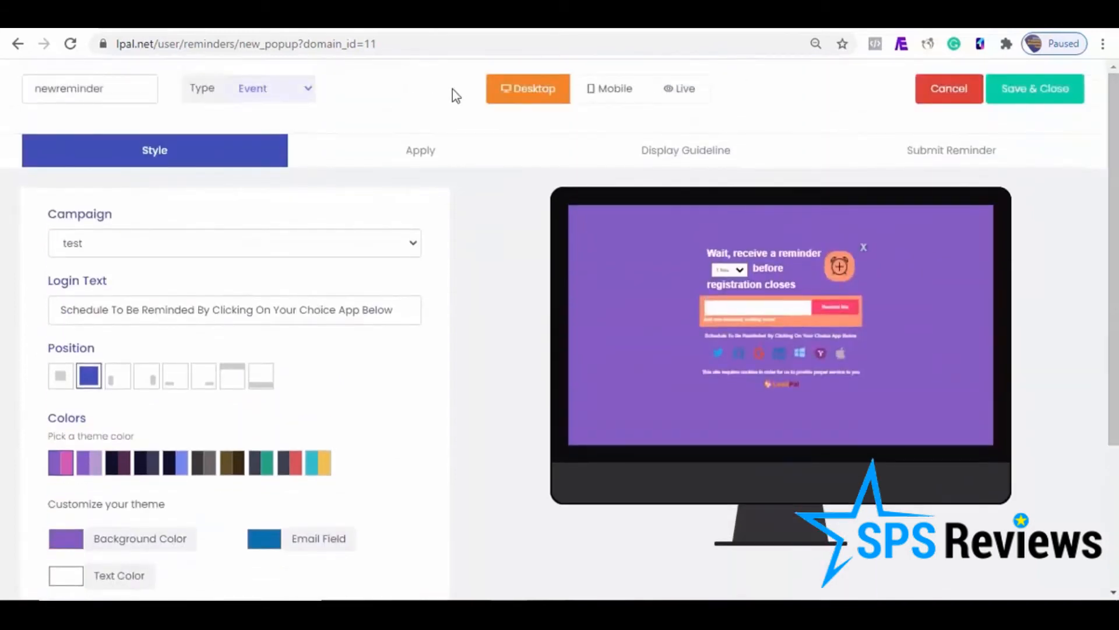
Step: Examine the popup's content settings, including the language choices, title, description, button text, and event name, date and icon
{"action": "left_click", "coordinate": [414, 149]}
{"action": "left_click", "coordinate": [405, 246]}
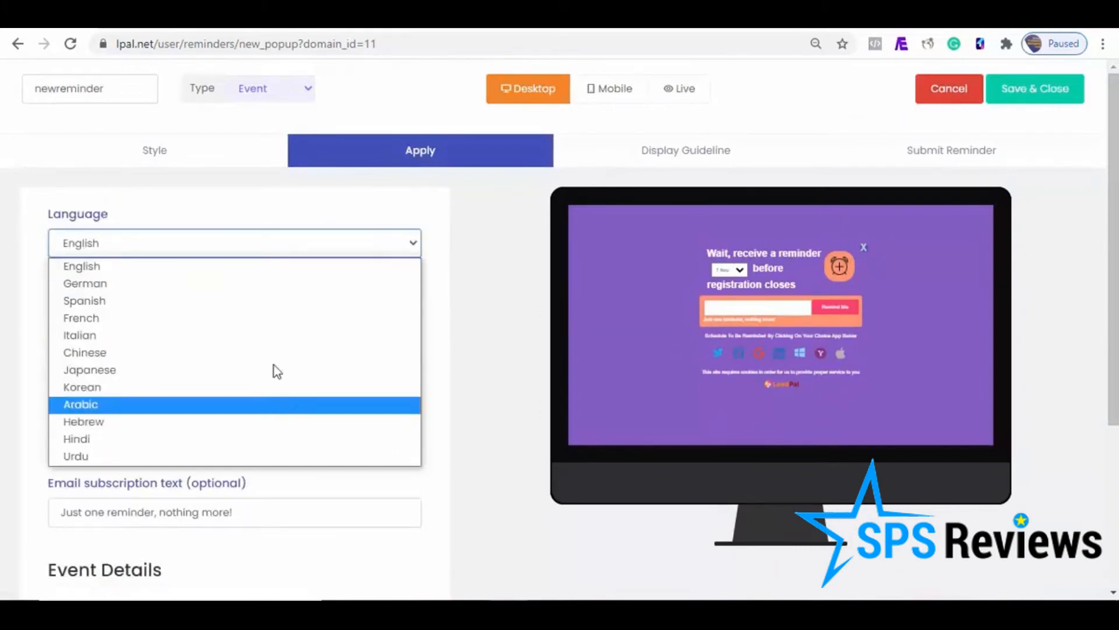
{"action": "left_click", "coordinate": [439, 310]}
{"action": "left_click", "coordinate": [148, 309]}
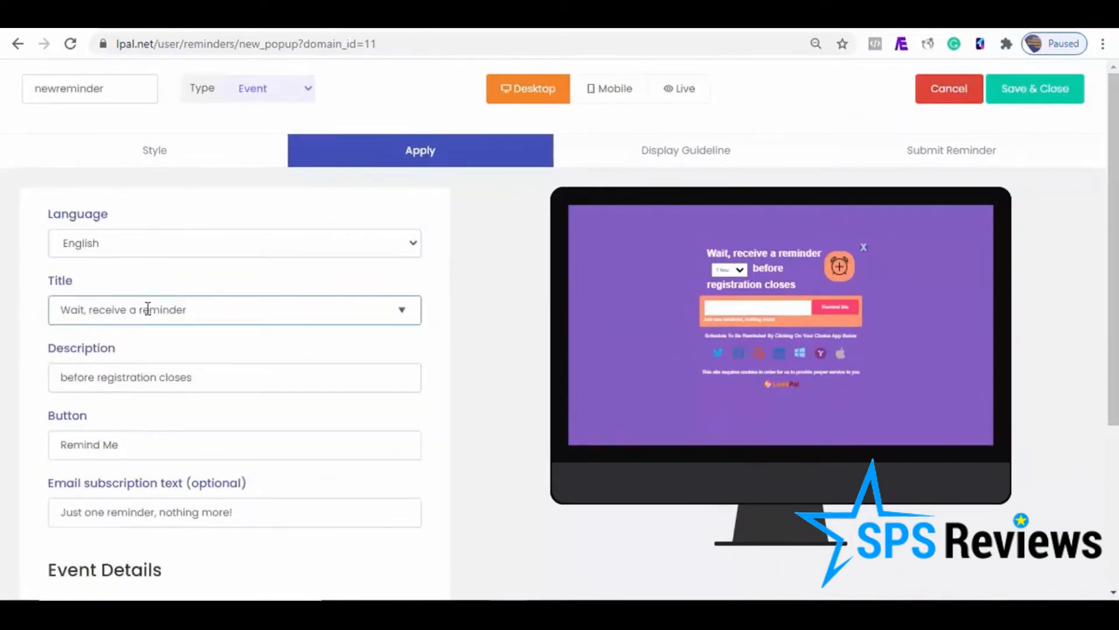
{"action": "left_click", "coordinate": [802, 253]}
{"action": "left_click", "coordinate": [204, 308]}
{"action": "left_click_drag", "start_coordinate": [192, 313], "coordinate": [58, 312]}
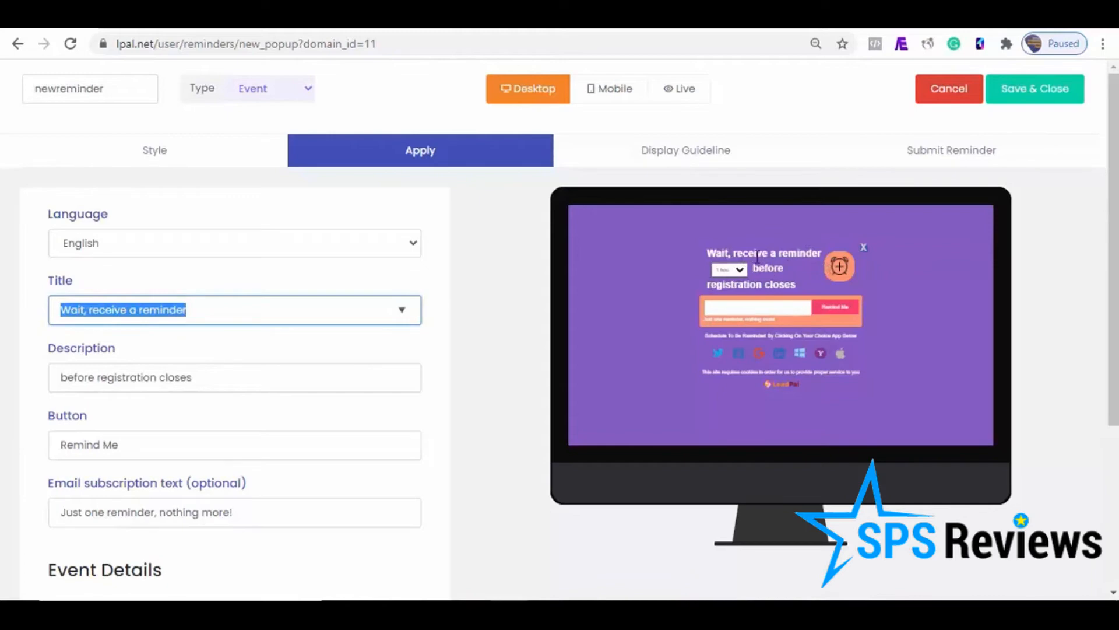
{"action": "scroll", "coordinate": [978, 286], "scroll_direction": "down", "scroll_amount": 2}
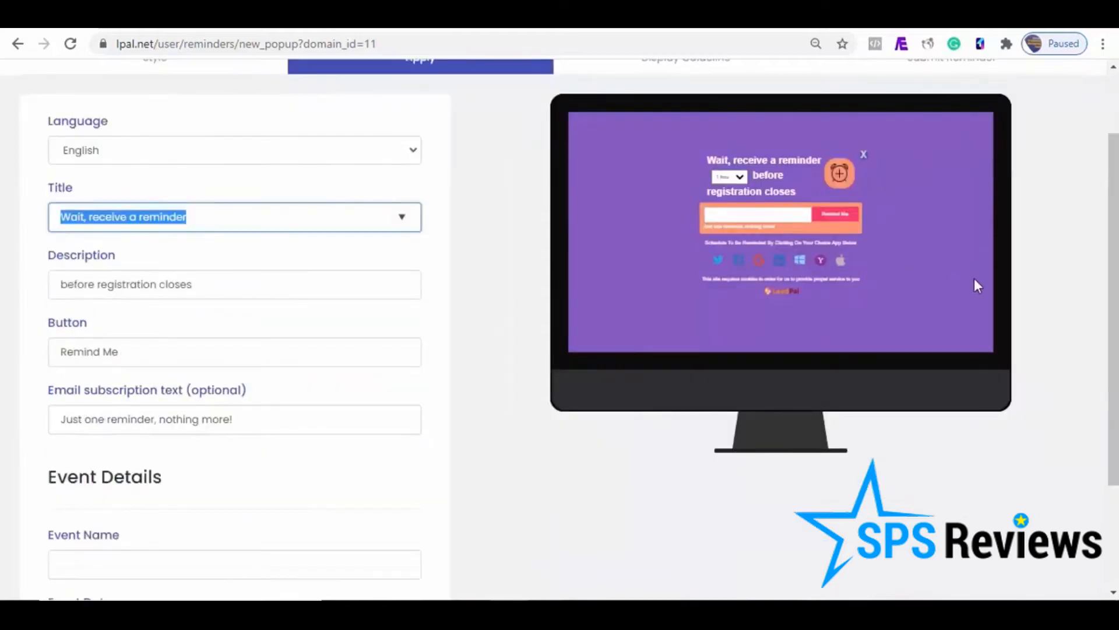
{"action": "left_click_drag", "start_coordinate": [1114, 263], "coordinate": [1114, 353]}
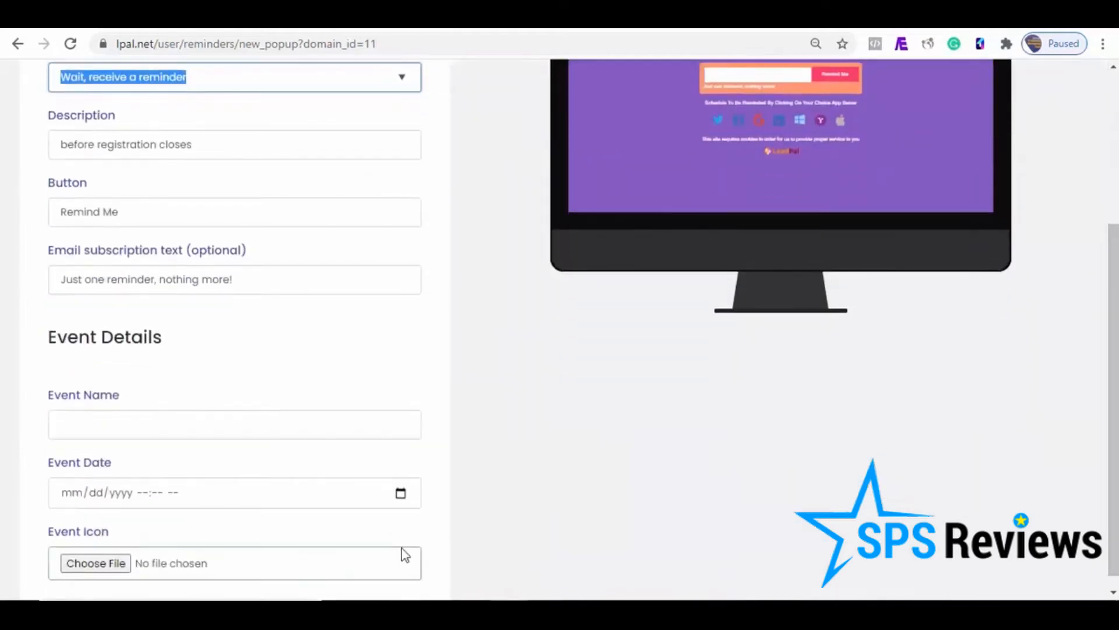
{"action": "left_click", "coordinate": [401, 494]}
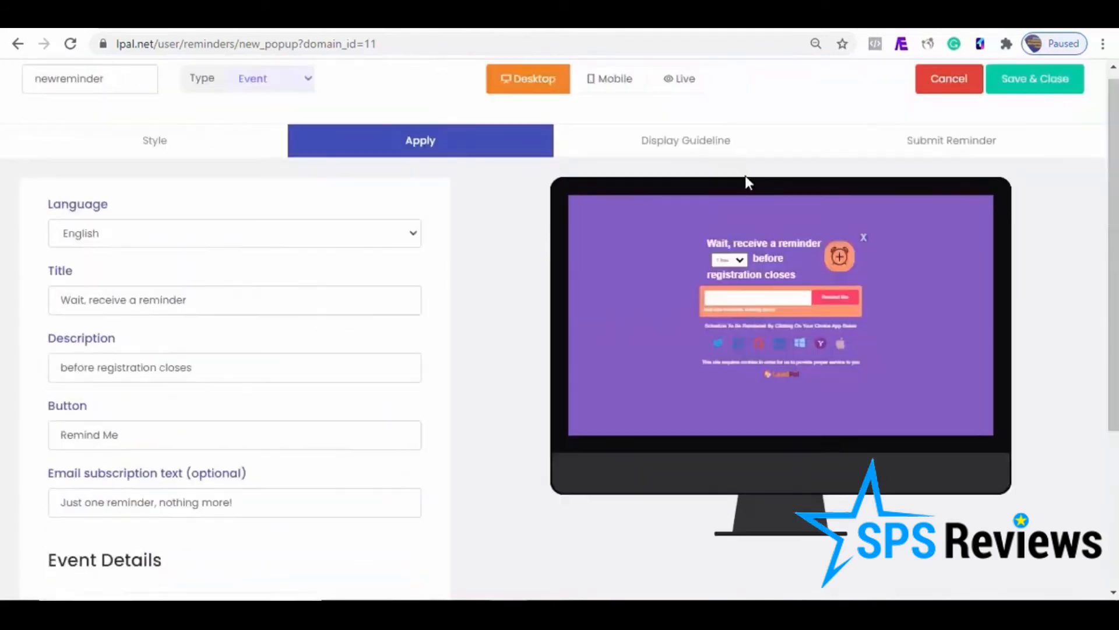
Step: Review the popup's display guidelines: the display moment options, the visit amount before display and the device choices
{"action": "left_click", "coordinate": [686, 142]}
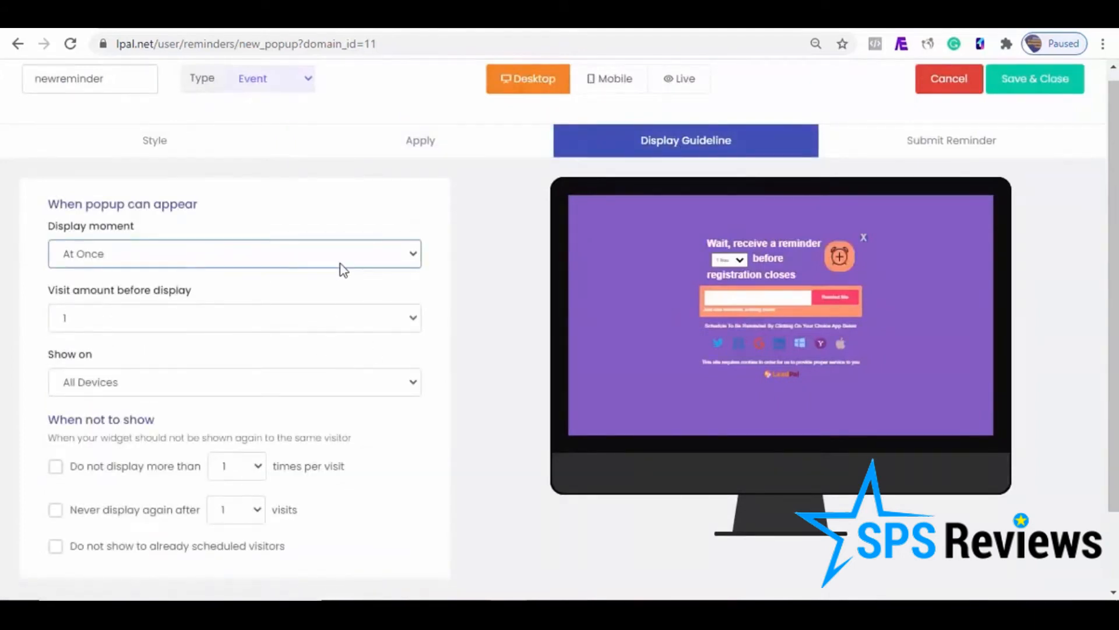
{"action": "left_click", "coordinate": [340, 263]}
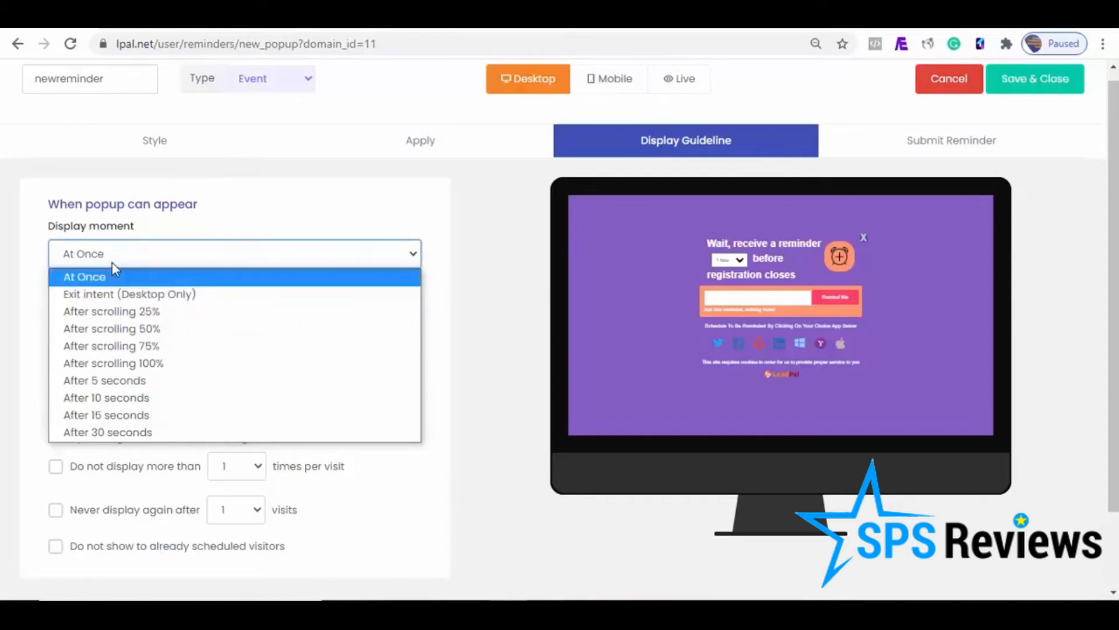
{"action": "left_click", "coordinate": [466, 377]}
{"action": "left_click", "coordinate": [256, 326]}
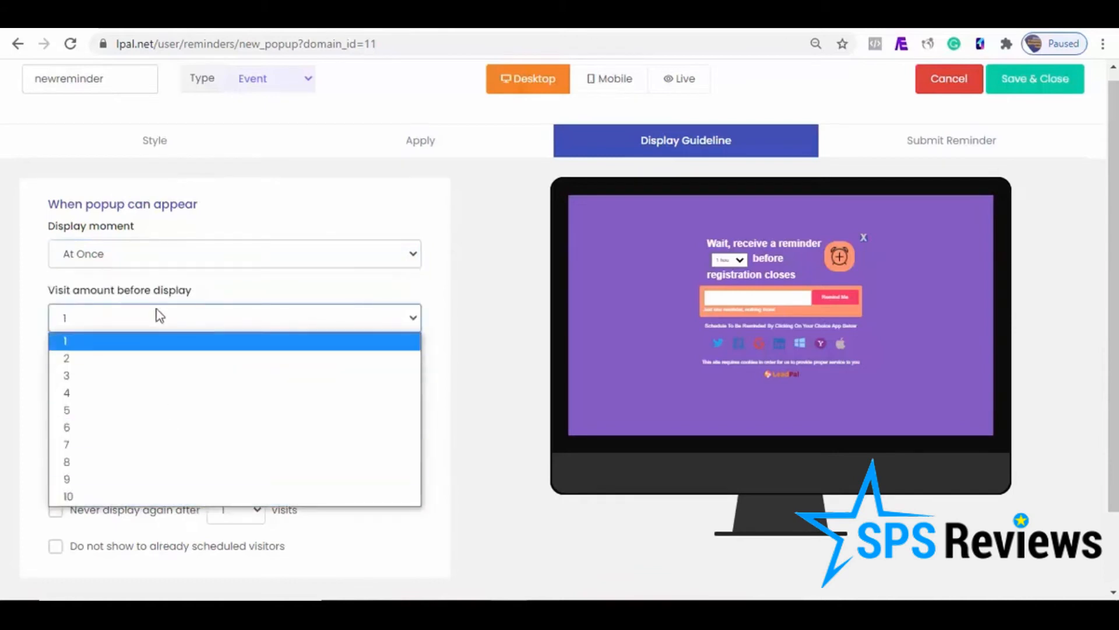
{"action": "left_click", "coordinate": [149, 344]}
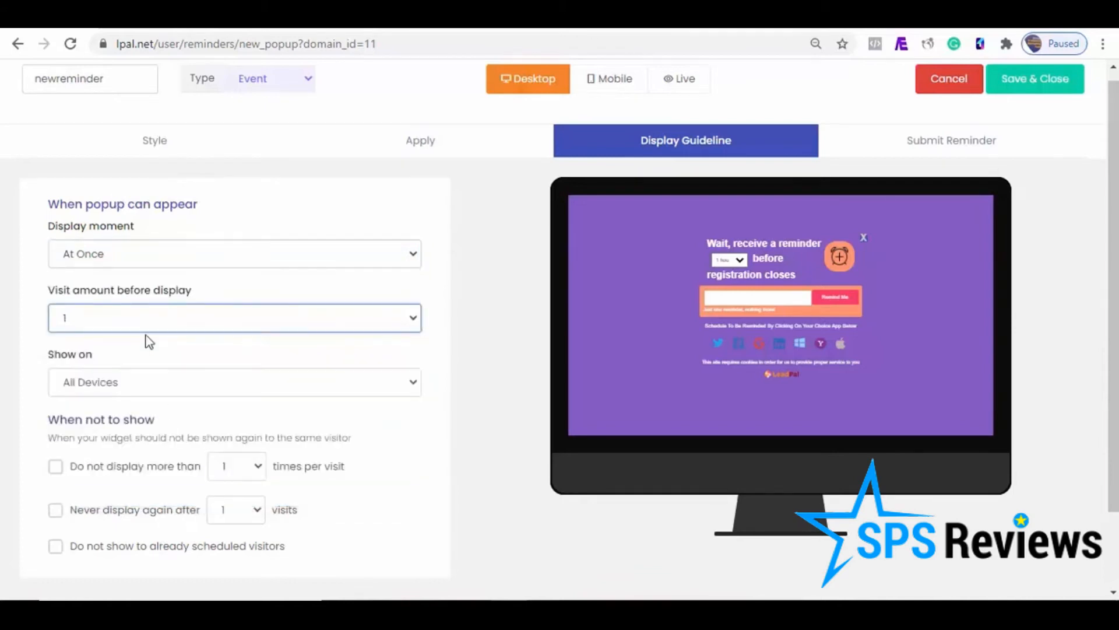
{"action": "left_click", "coordinate": [263, 384]}
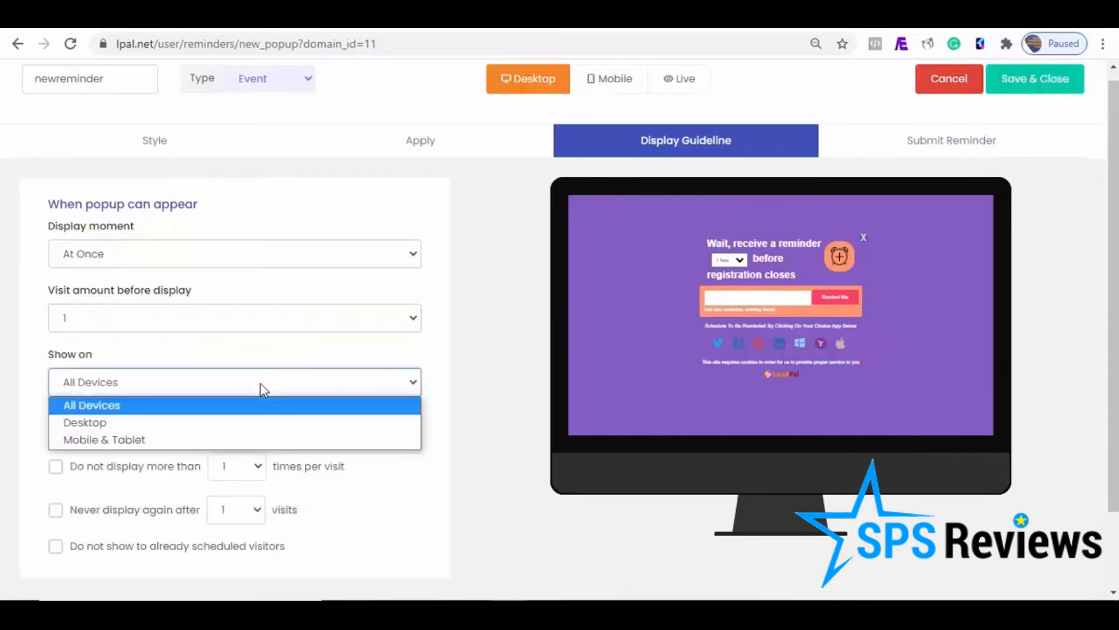
{"action": "left_click", "coordinate": [478, 394]}
Step: Check the repeat-visit limit choices and set the popup not to show to already scheduled visitors
{"action": "left_click_drag", "start_coordinate": [1113, 233], "coordinate": [1113, 309]}
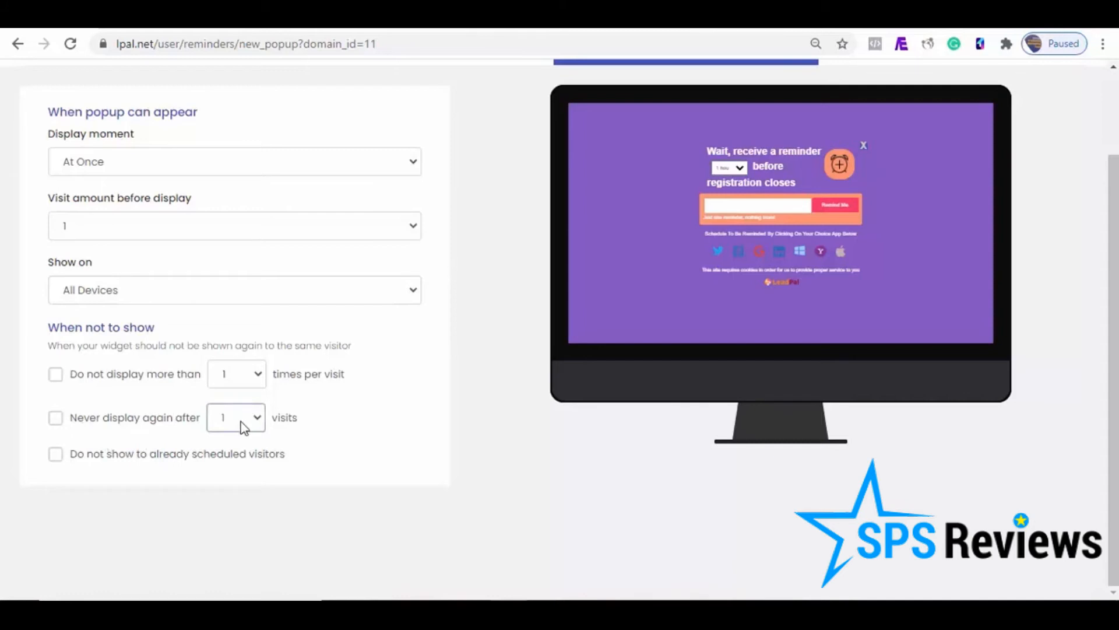
{"action": "left_click", "coordinate": [257, 423]}
{"action": "left_click", "coordinate": [258, 426]}
{"action": "left_click", "coordinate": [56, 455]}
Step: View the reminder submission settings, and save and close the popup
{"action": "scroll", "coordinate": [939, 165], "scroll_direction": "up", "scroll_amount": 2}
{"action": "left_click", "coordinate": [939, 165]}
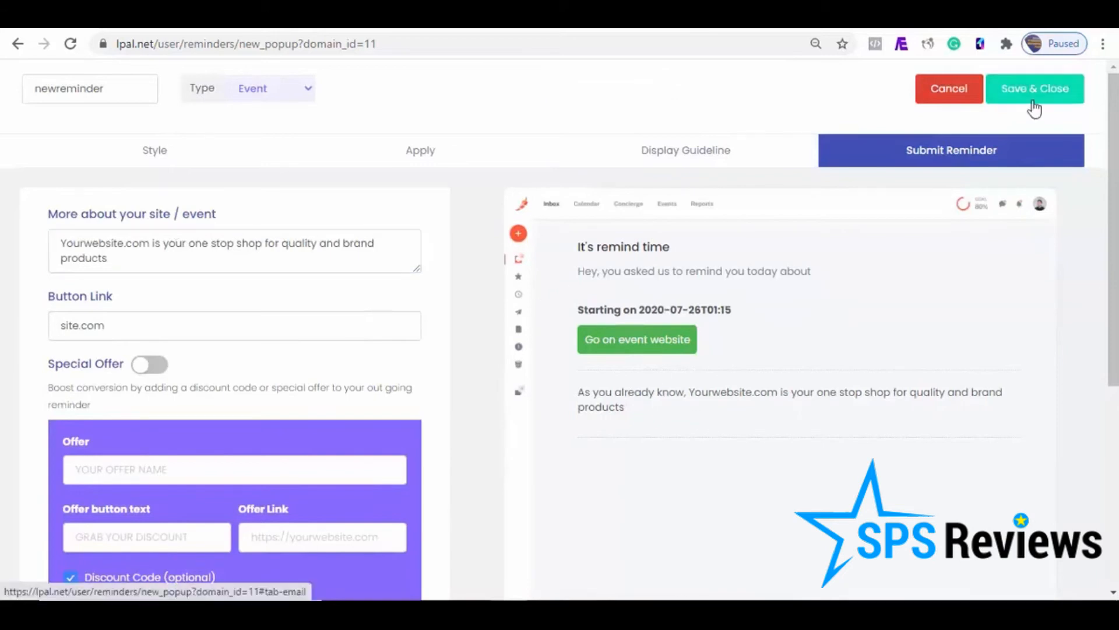
{"action": "left_click", "coordinate": [1055, 91]}
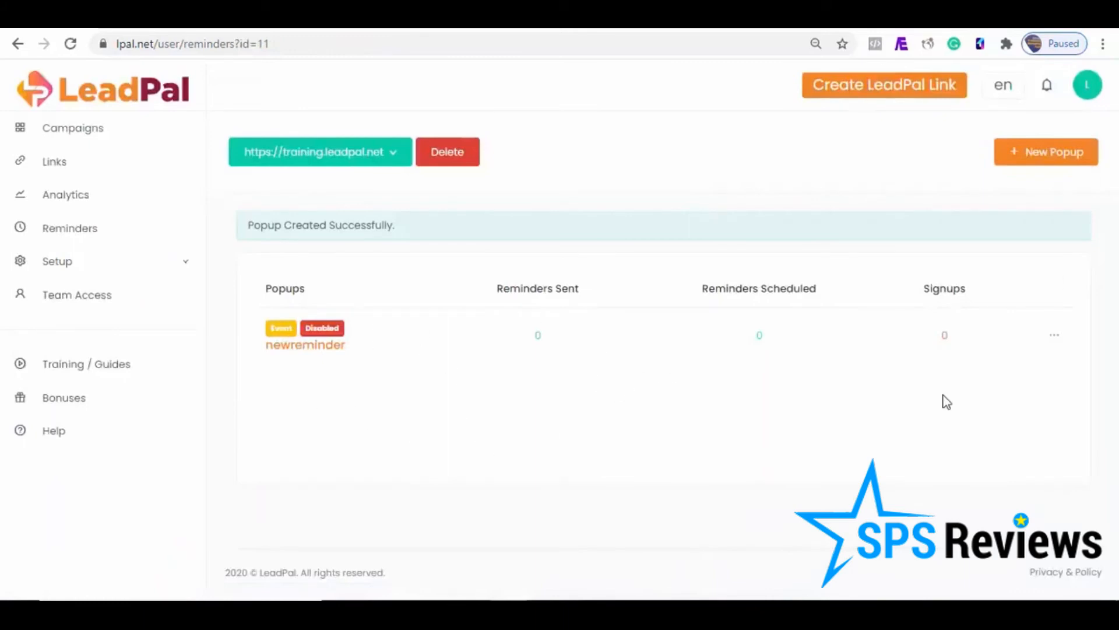
Step: Enable the newreminder popup and select the whole embed script on its setup page
{"action": "left_click", "coordinate": [1054, 340]}
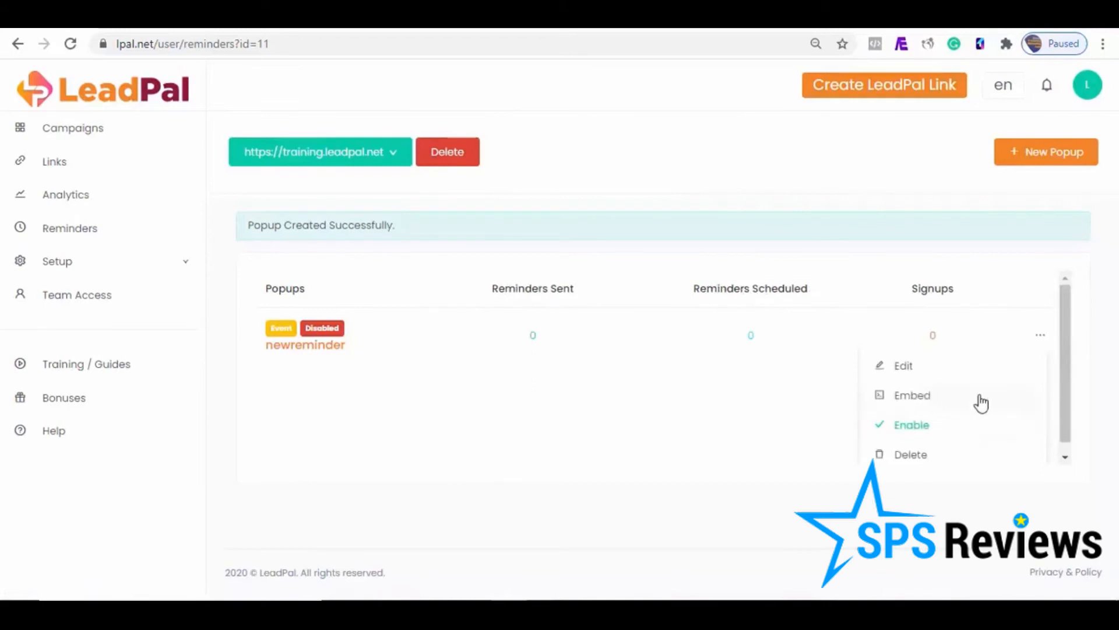
{"action": "left_click", "coordinate": [913, 429]}
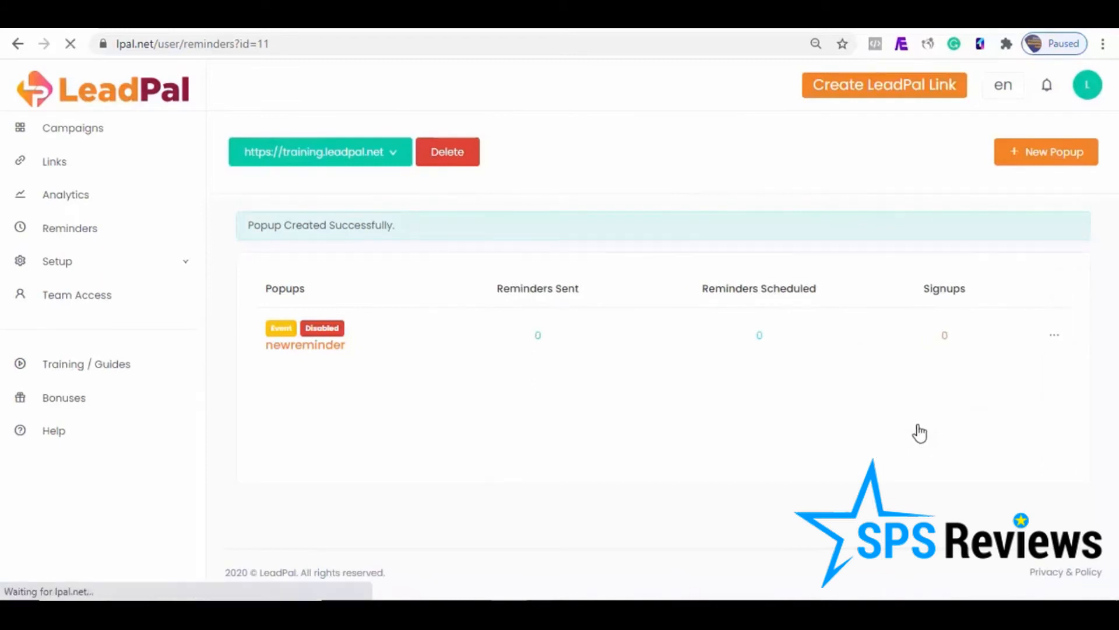
{"action": "left_click", "coordinate": [920, 357]}
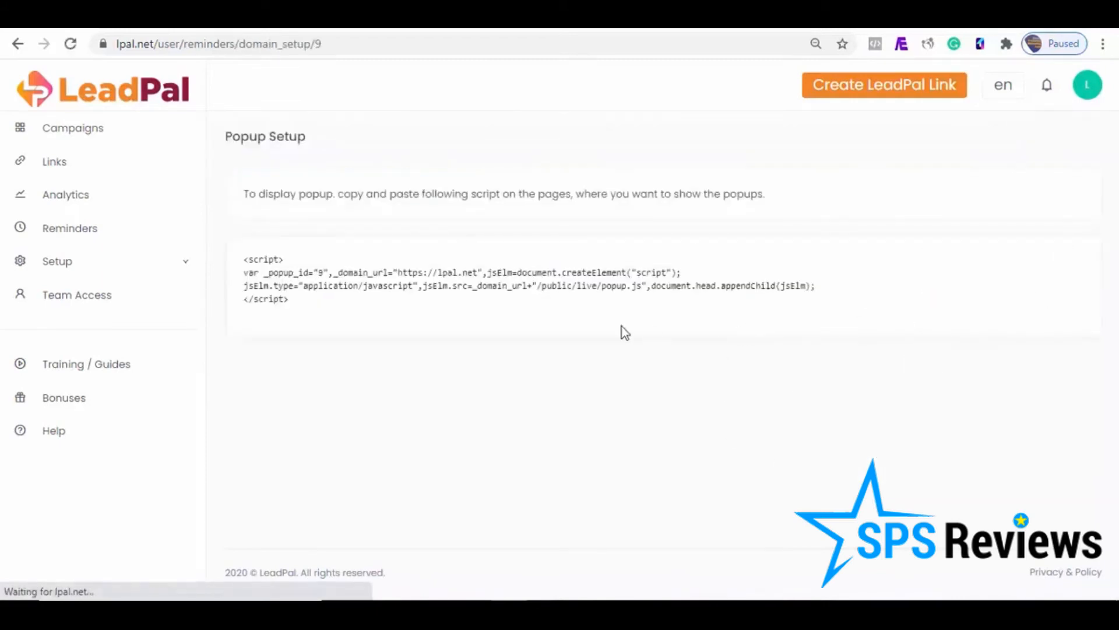
{"action": "left_click_drag", "start_coordinate": [309, 306], "coordinate": [244, 257]}
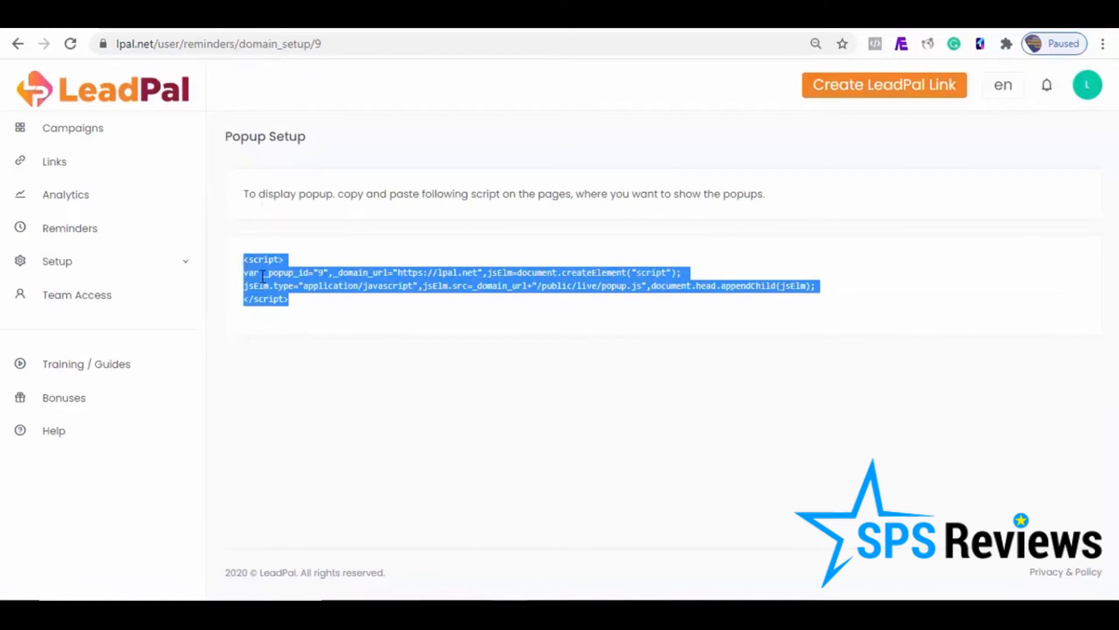
{"action": "left_click", "coordinate": [61, 166]}
{"action": "left_click", "coordinate": [77, 133]}
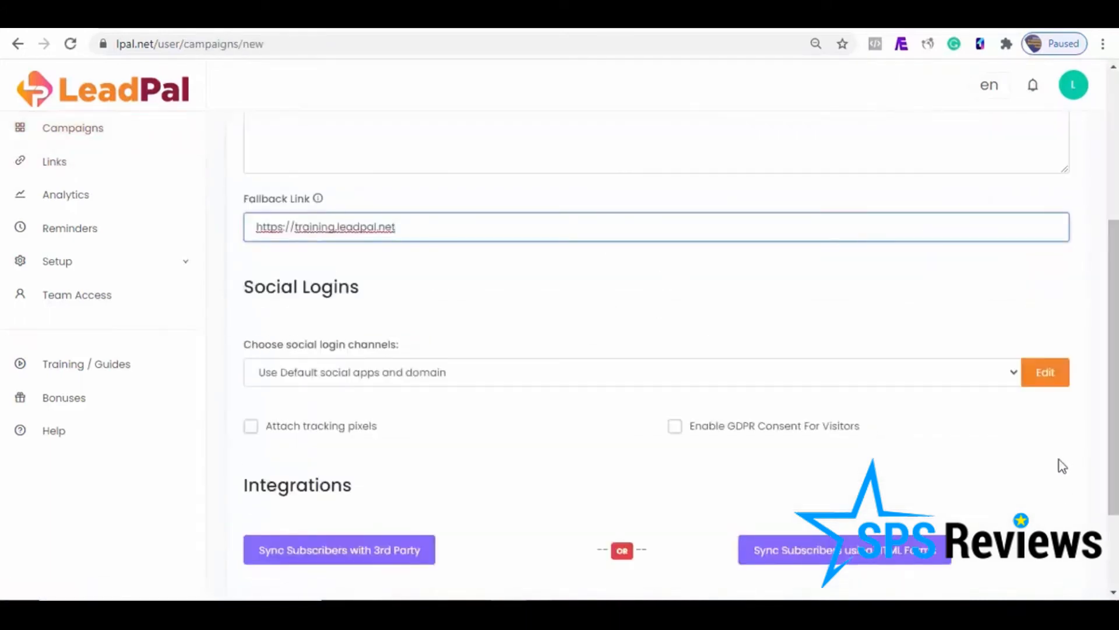
{"action": "left_click", "coordinate": [1047, 375]}
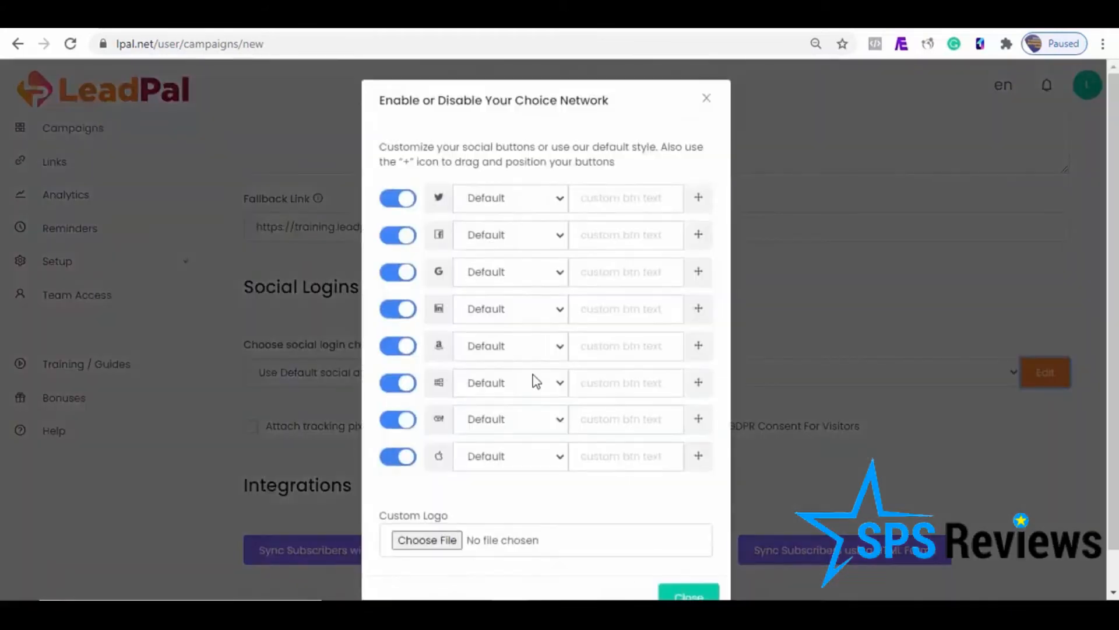
{"action": "left_click", "coordinate": [397, 199]}
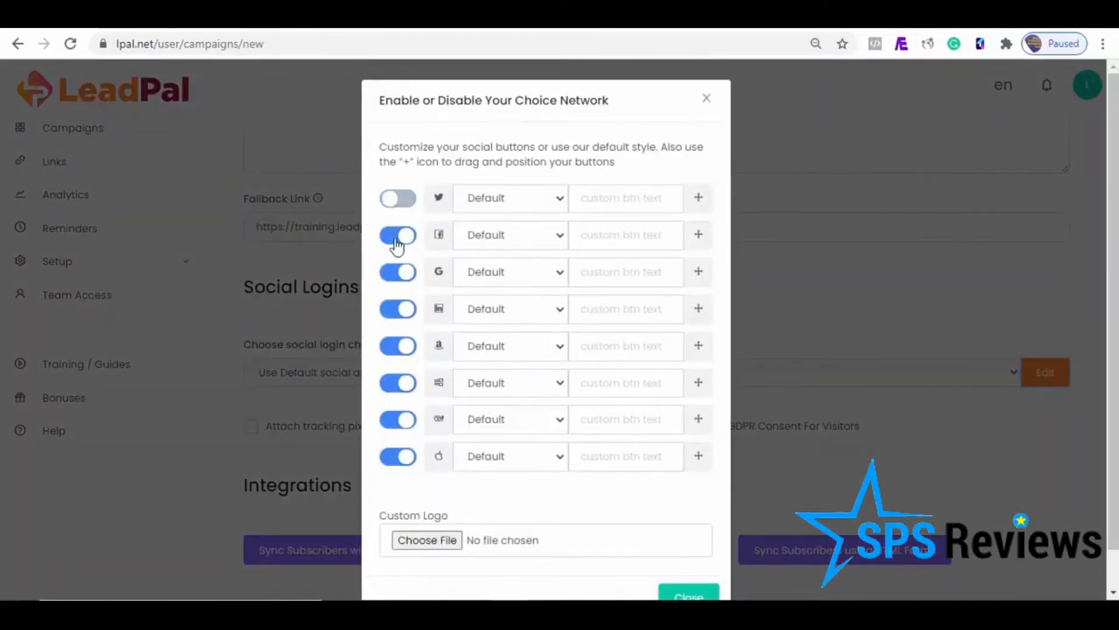
{"action": "left_click", "coordinate": [393, 277]}
{"action": "left_click", "coordinate": [401, 311]}
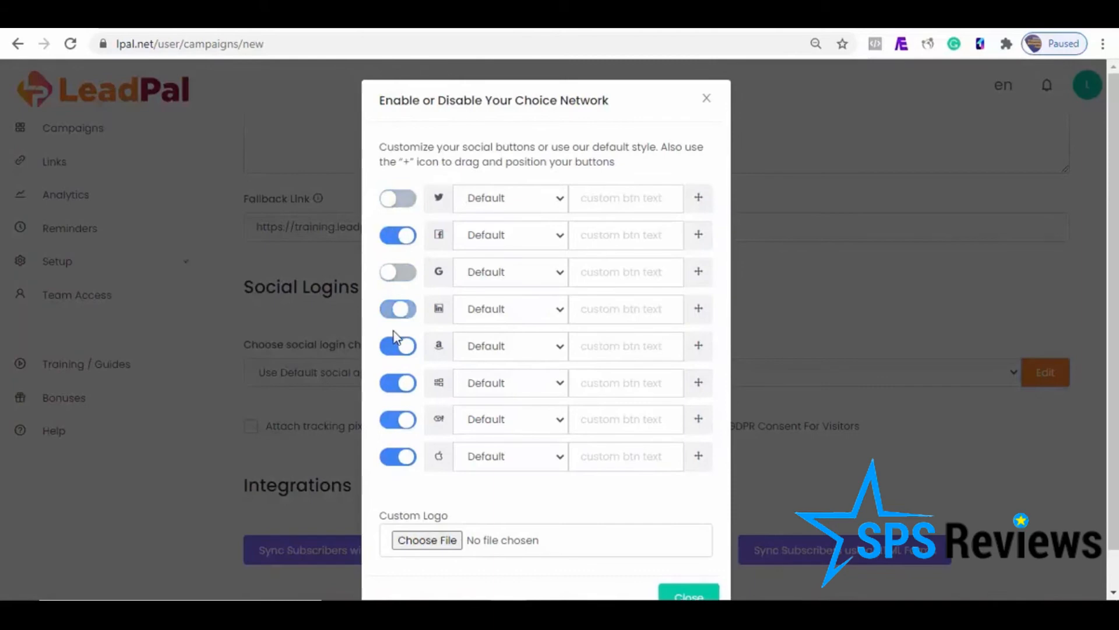
{"action": "left_click", "coordinate": [396, 347]}
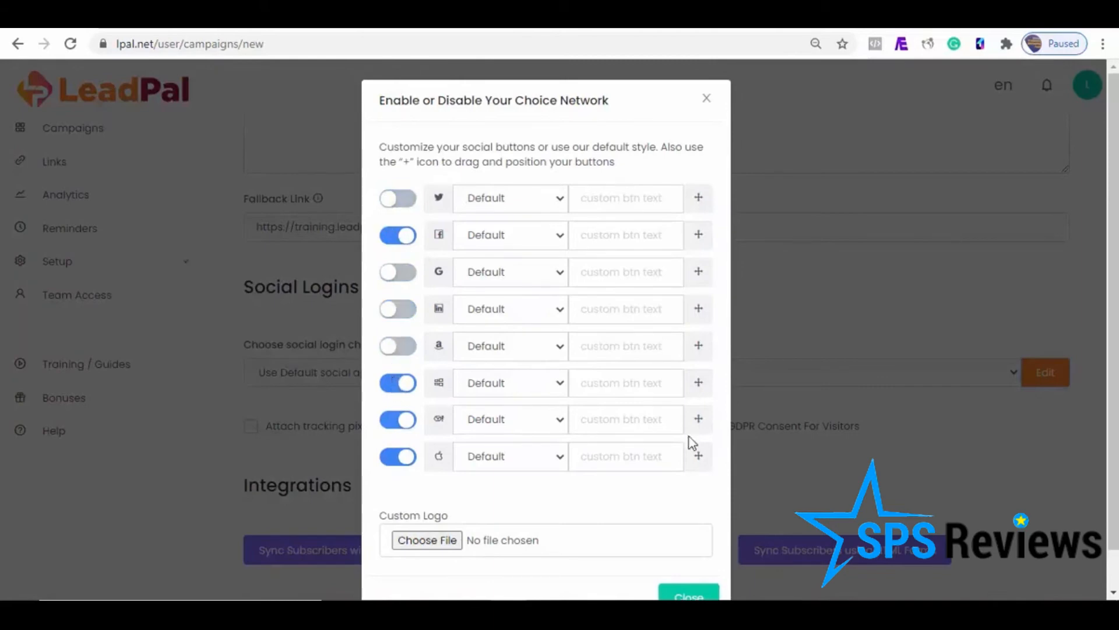
Step: Move the Windows login to third place and the network above Apple to second, disable both and close the network settings
{"action": "left_click_drag", "start_coordinate": [702, 392], "coordinate": [692, 270]}
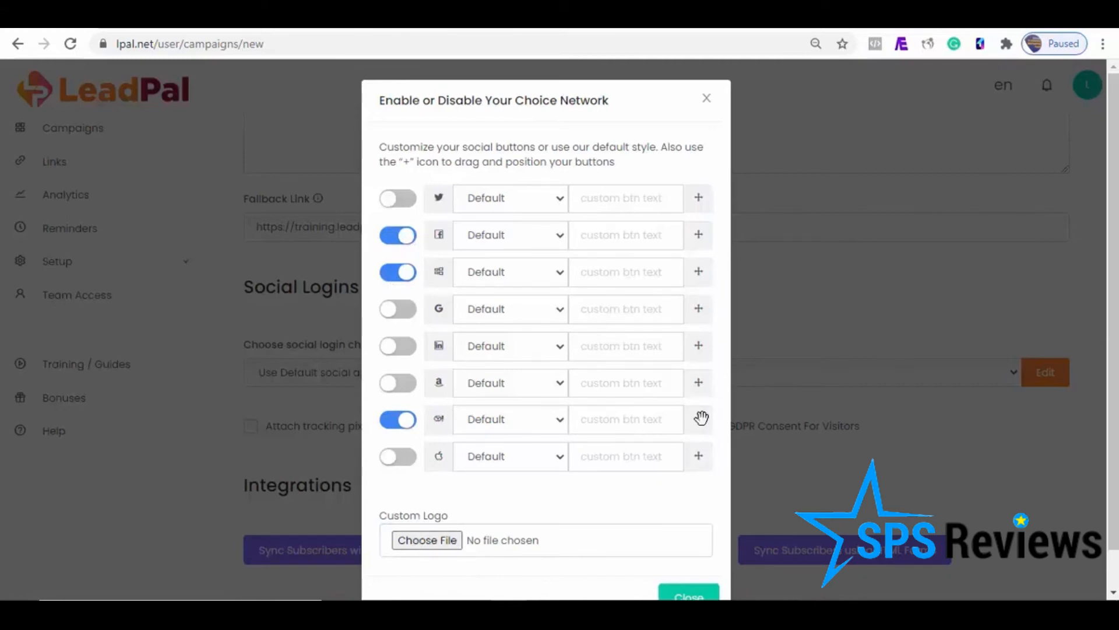
{"action": "left_click_drag", "start_coordinate": [701, 417], "coordinate": [693, 234]}
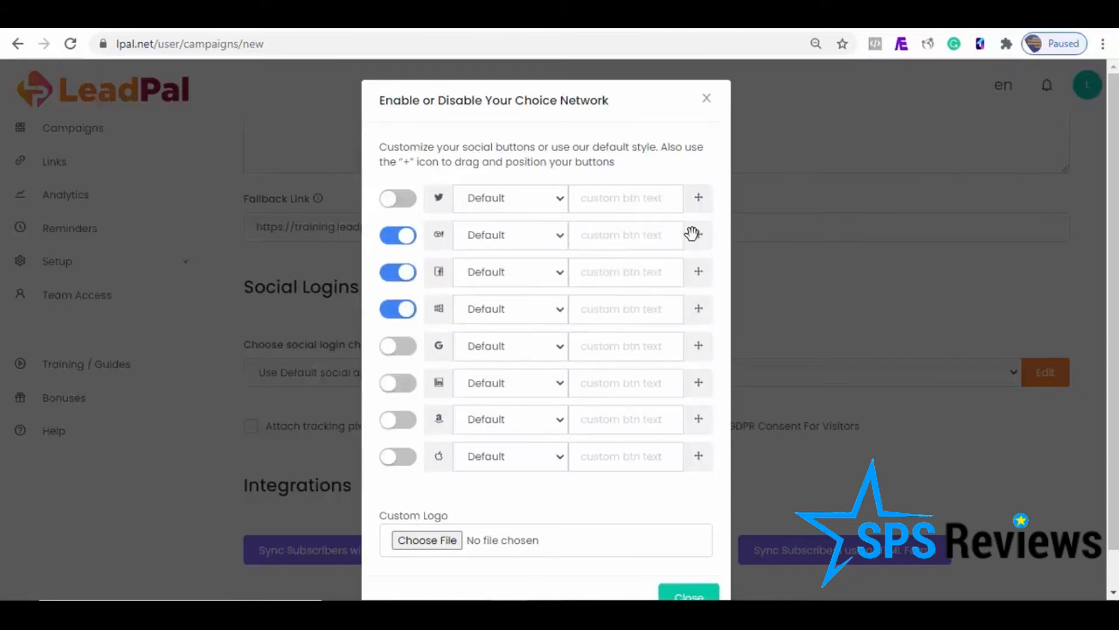
{"action": "left_click", "coordinate": [399, 242]}
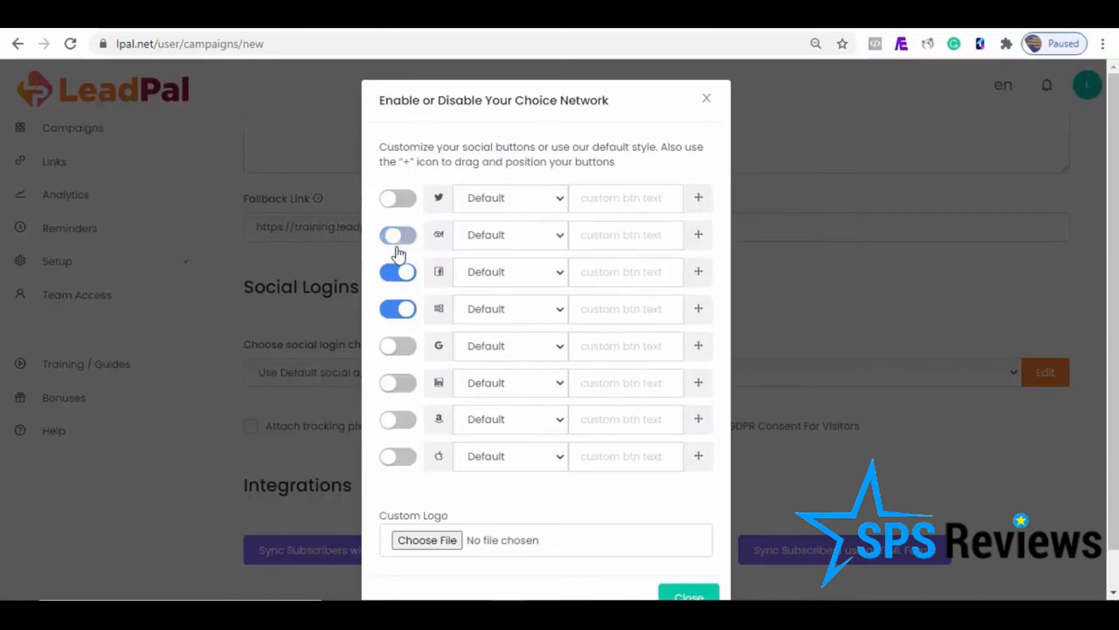
{"action": "left_click", "coordinate": [398, 312]}
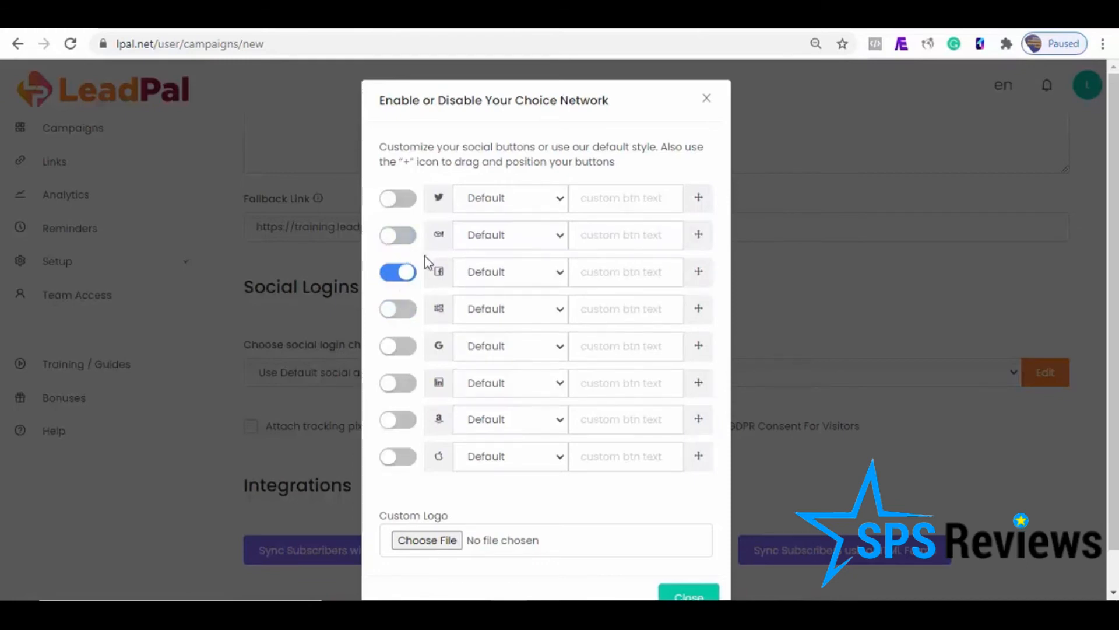
{"action": "left_click", "coordinate": [689, 593]}
Step: Enable GDPR consent for visitors and save the campaign as Facebook
{"action": "scroll", "coordinate": [687, 582], "scroll_direction": "down", "scroll_amount": 2}
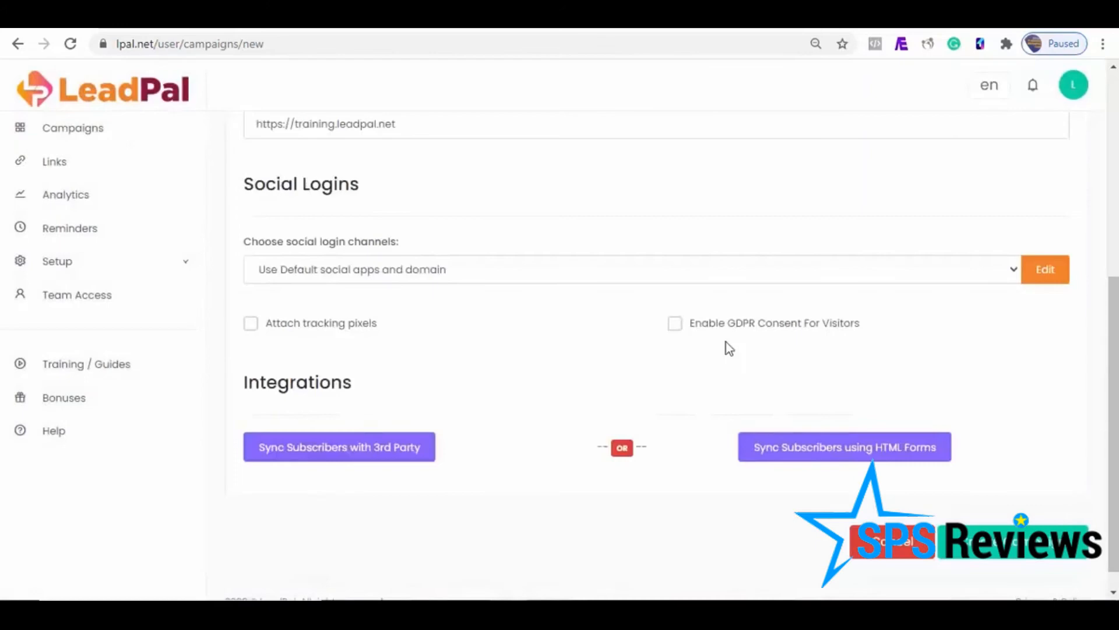
{"action": "left_click", "coordinate": [673, 324]}
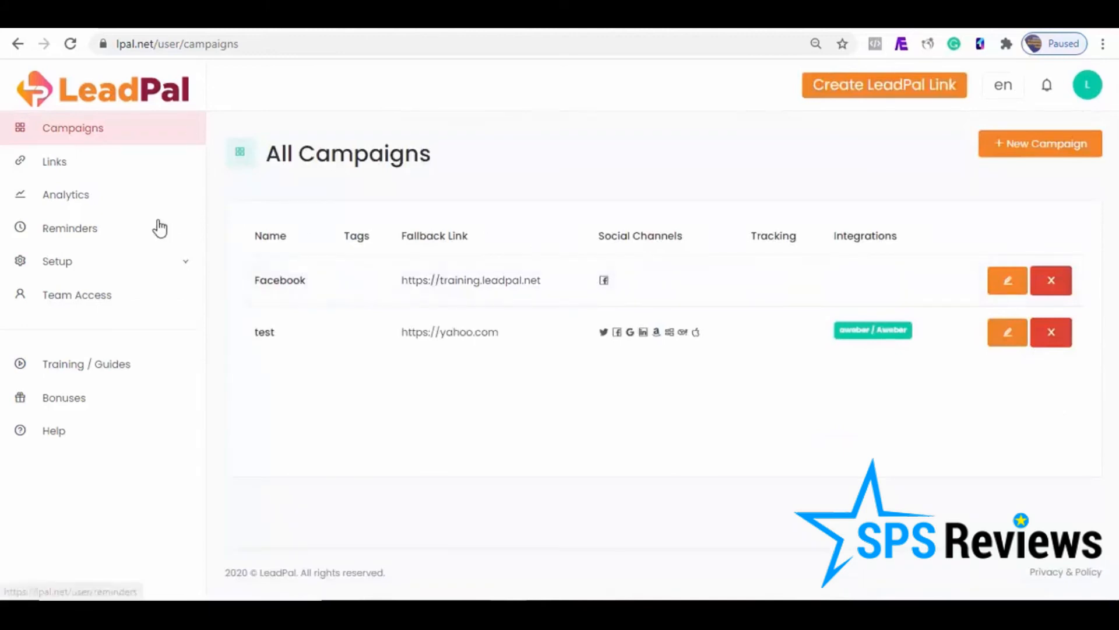
{"action": "left_click", "coordinate": [56, 164]}
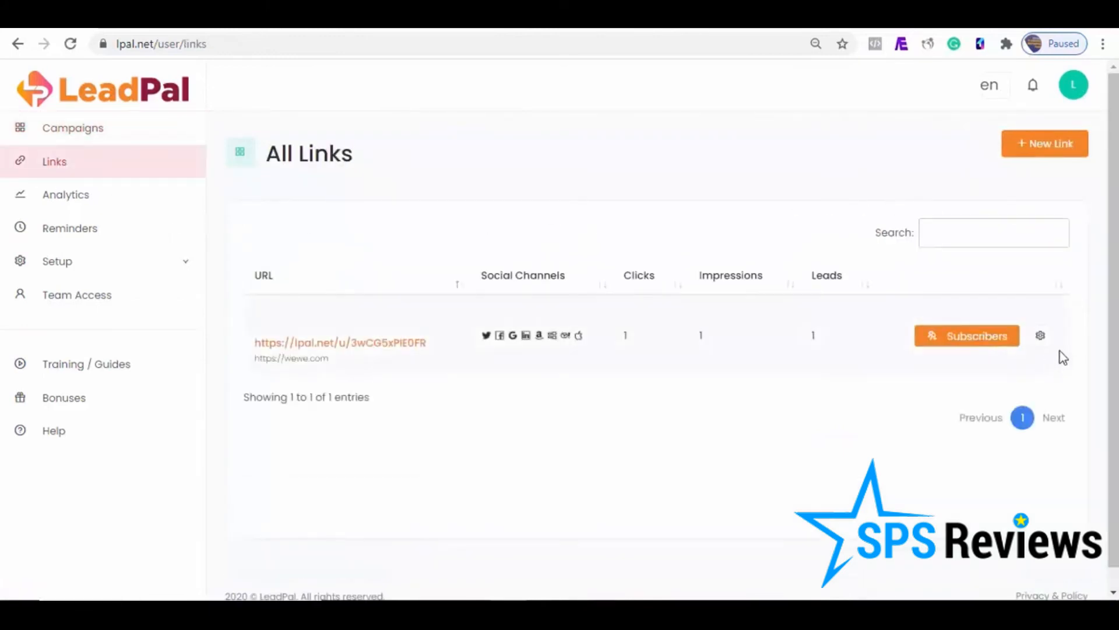
{"action": "left_click", "coordinate": [1042, 338]}
{"action": "left_click", "coordinate": [907, 373]}
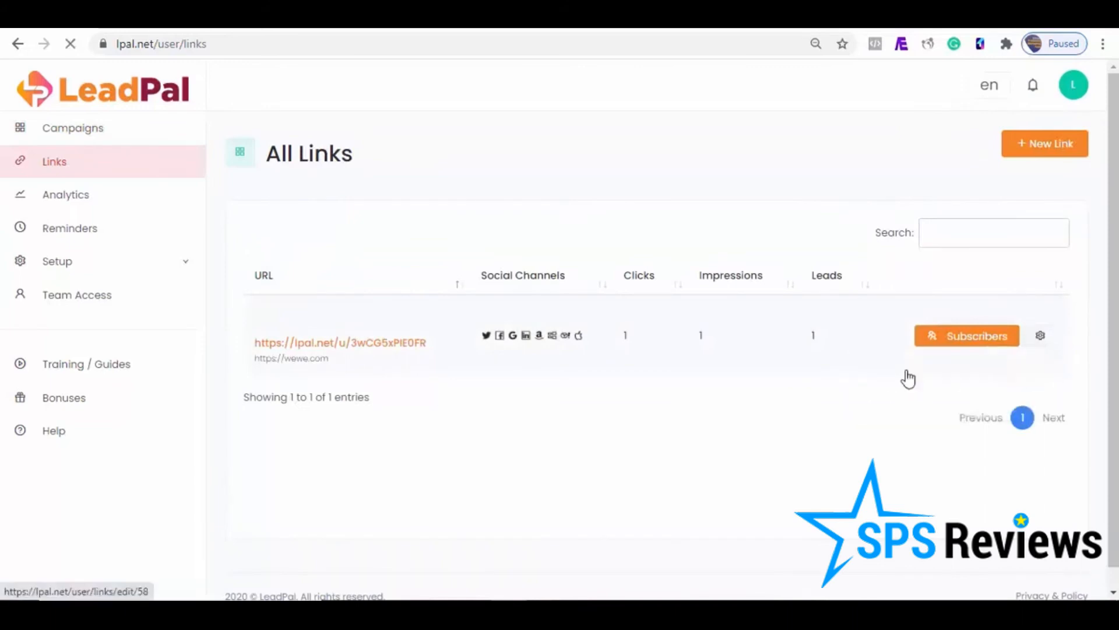
{"action": "left_click", "coordinate": [815, 220]}
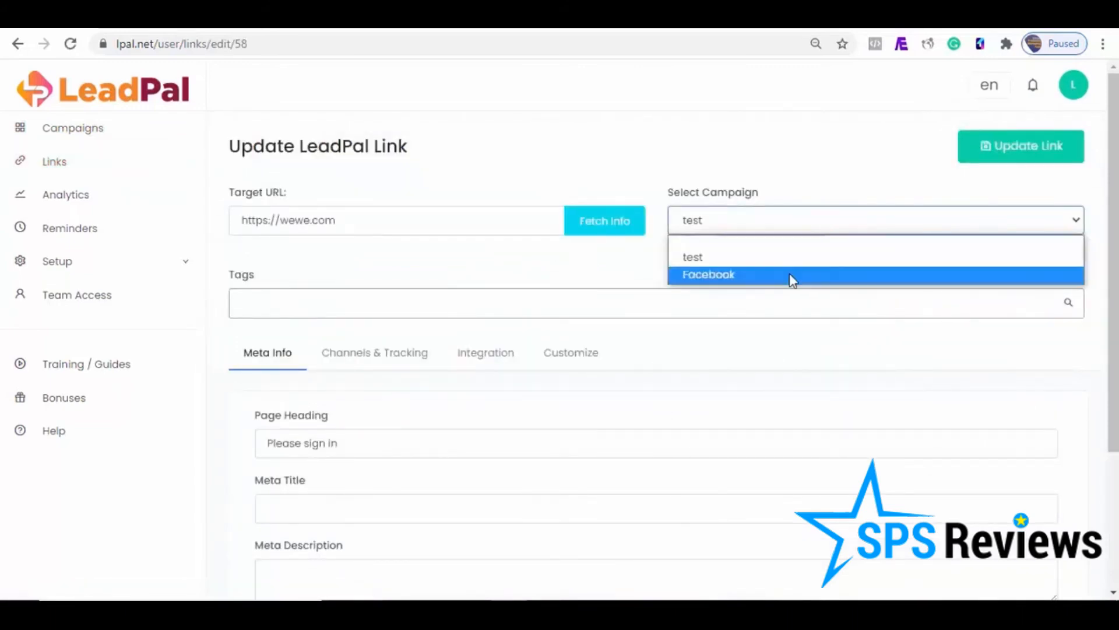
{"action": "left_click", "coordinate": [789, 275]}
{"action": "left_click_drag", "start_coordinate": [402, 440], "coordinate": [270, 434]}
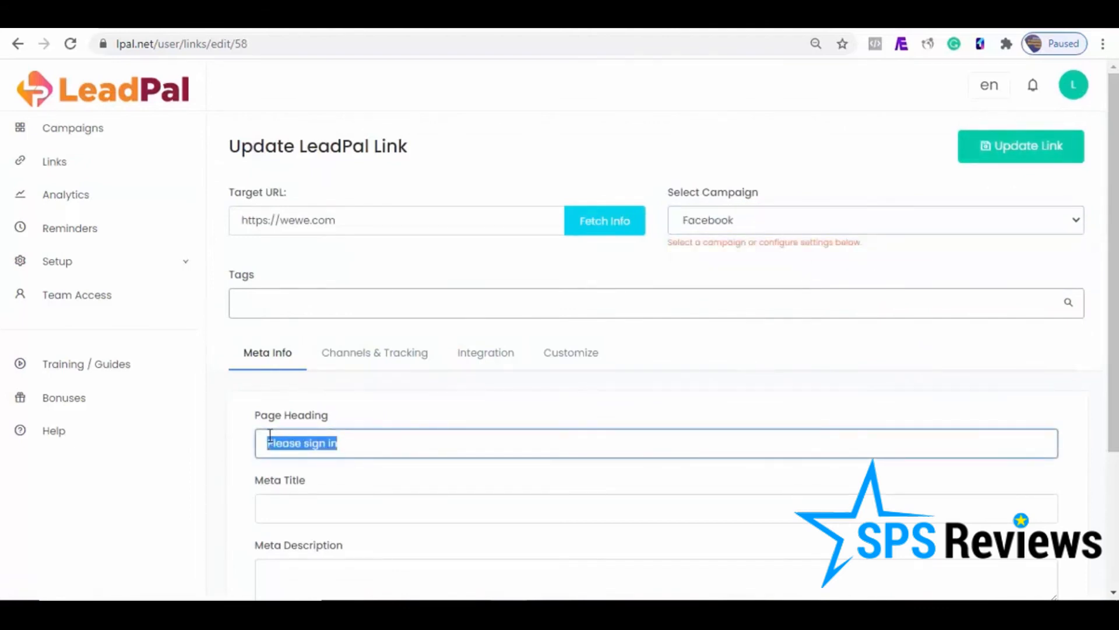
{"action": "type", "text": "Get Free Access To Our Training Page By"}
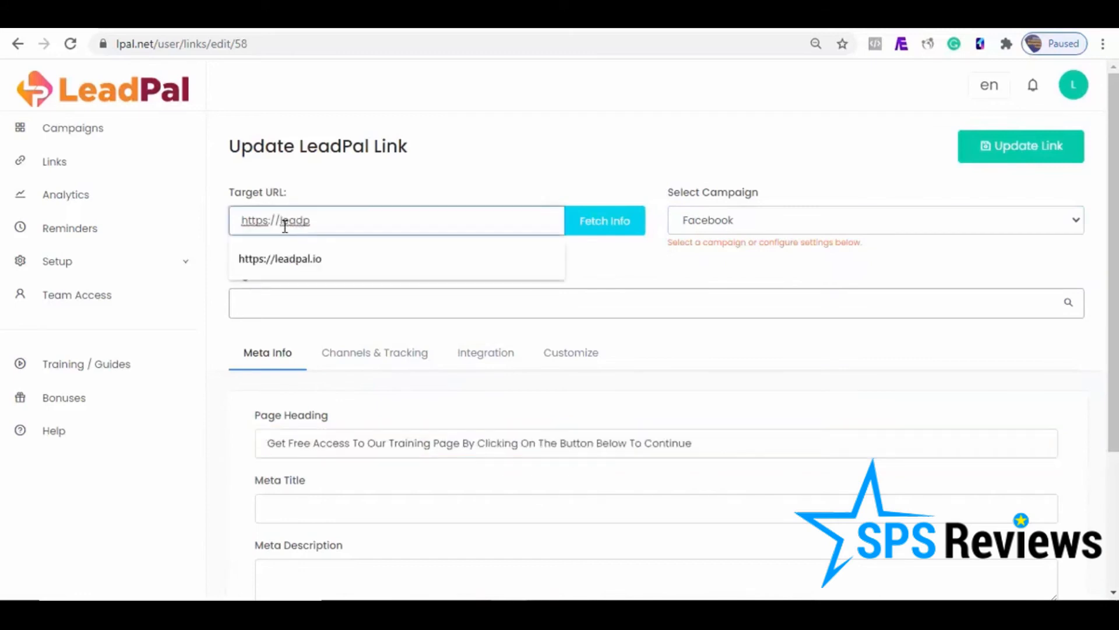
{"action": "left_click", "coordinate": [292, 260]}
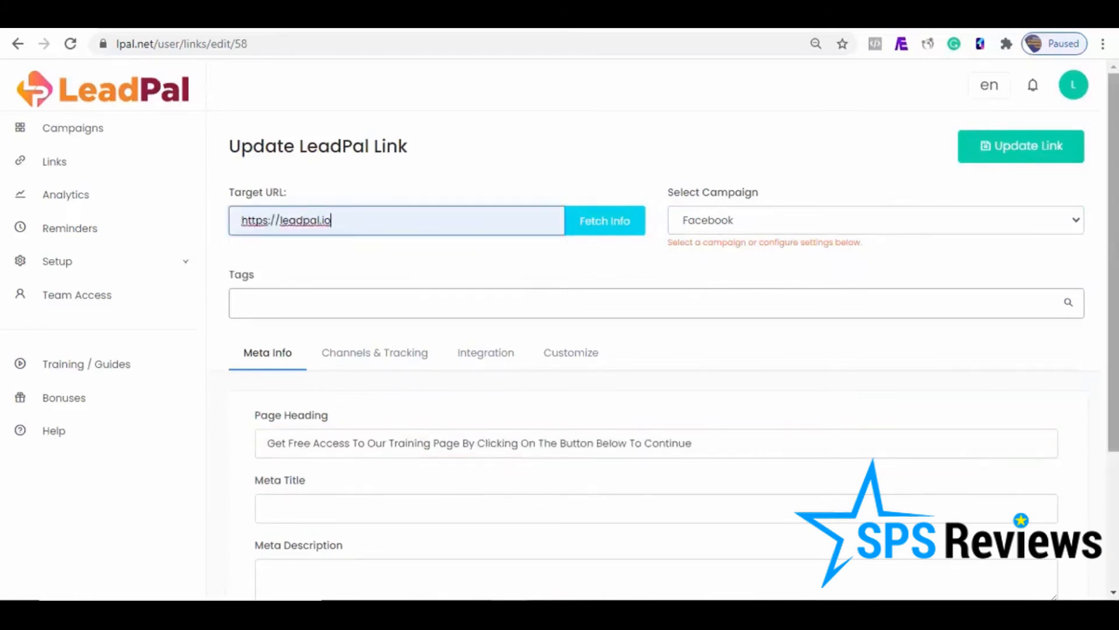
{"action": "left_click", "coordinate": [1050, 156]}
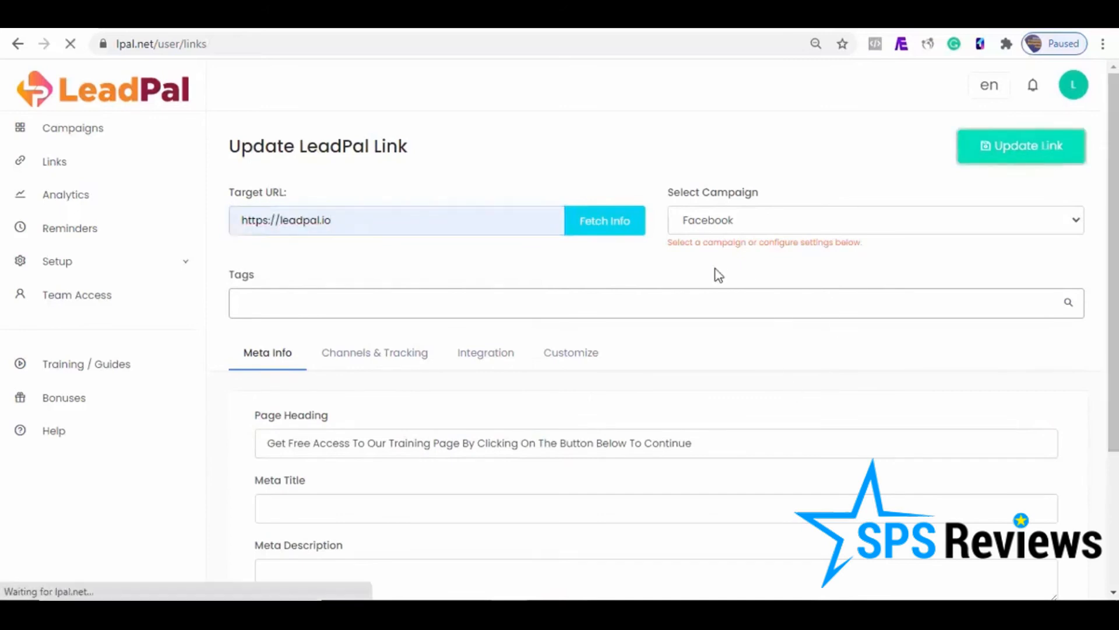
Step: Open the updated link's public sign-in page to check its heading and login options, and return to the links list
{"action": "left_click", "coordinate": [335, 344]}
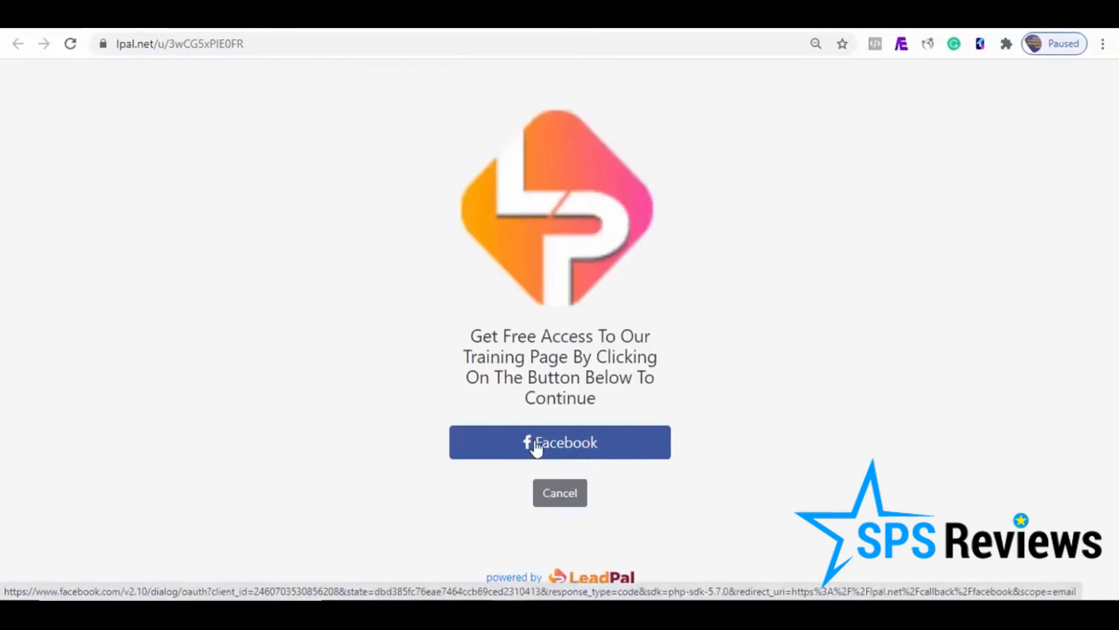
{"action": "left_click", "coordinate": [47, 20]}
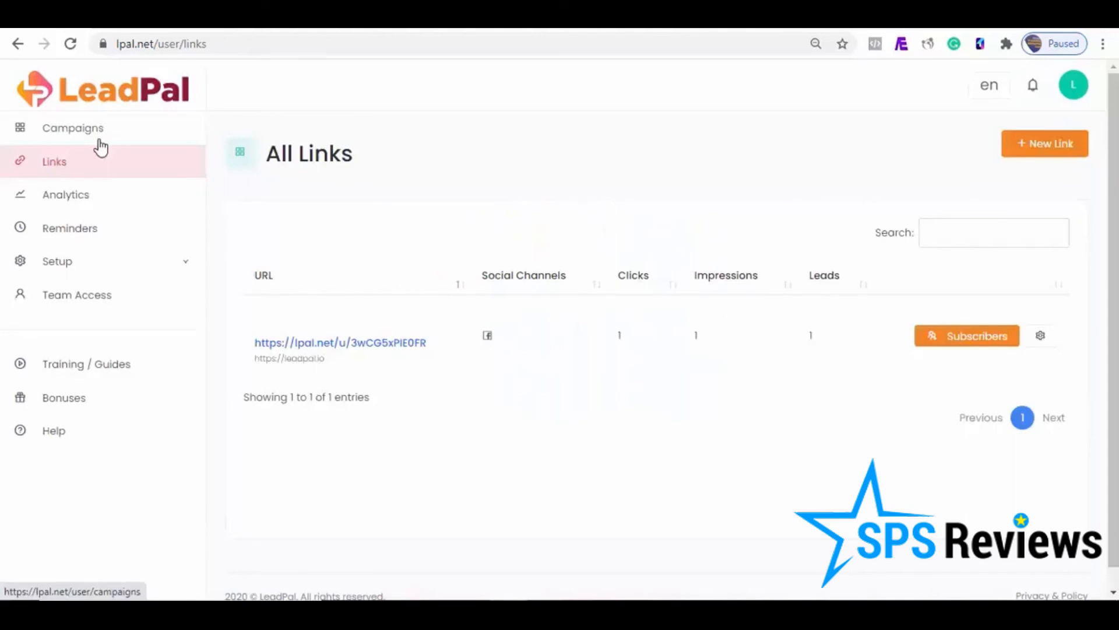